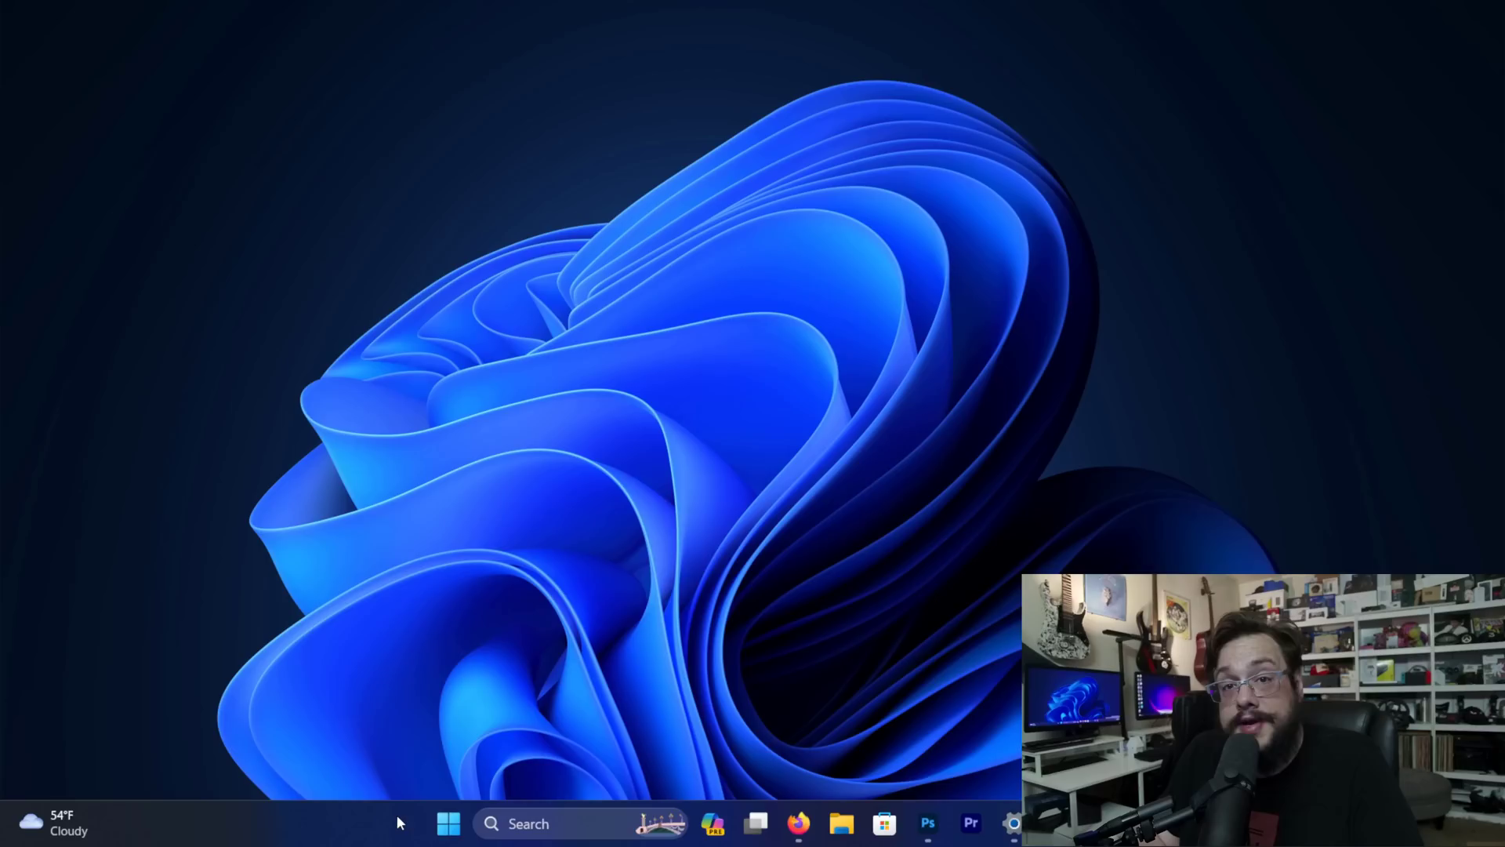
Open Task Manager from the Start menu, review its Startup apps list, then close it
right_click(447, 822)
left_click(444, 588)
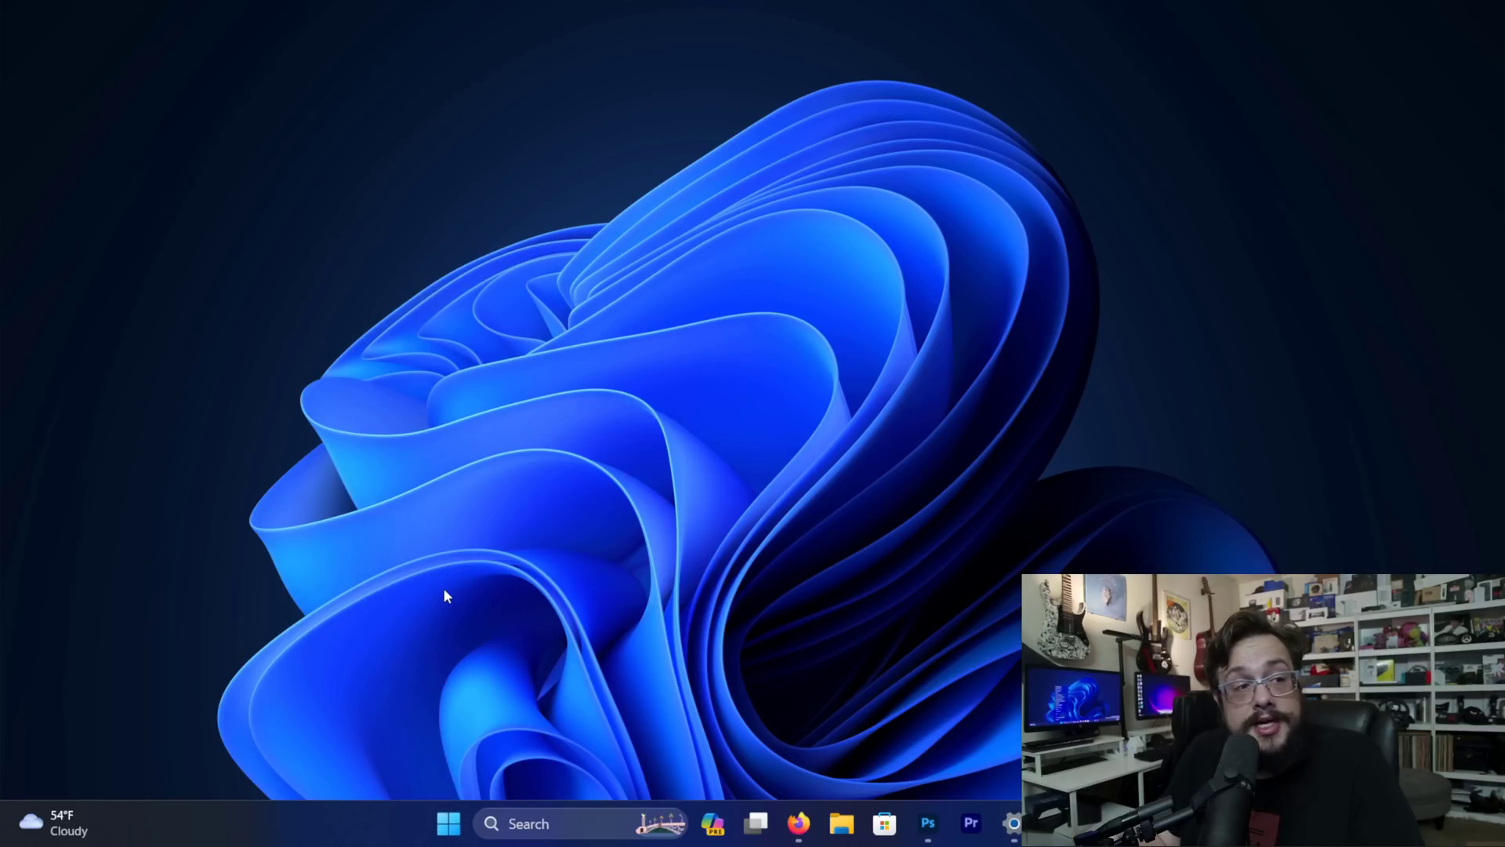
mouse_move(582, 196)
left_mouse_down()
mouse_move(345, 21)
mouse_move(344, 1)
left_mouse_up()
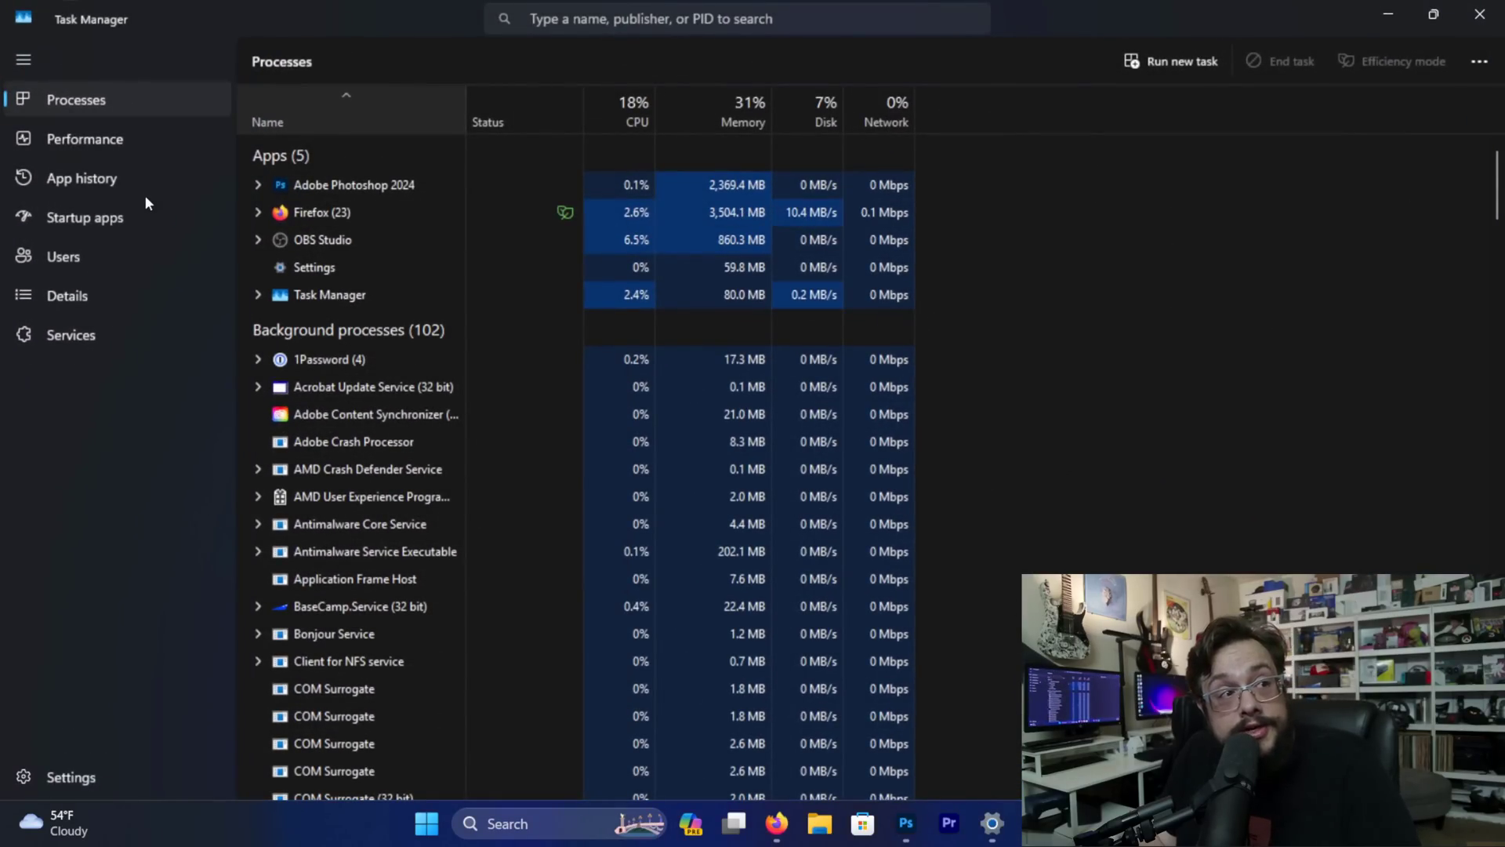
left_click(127, 217)
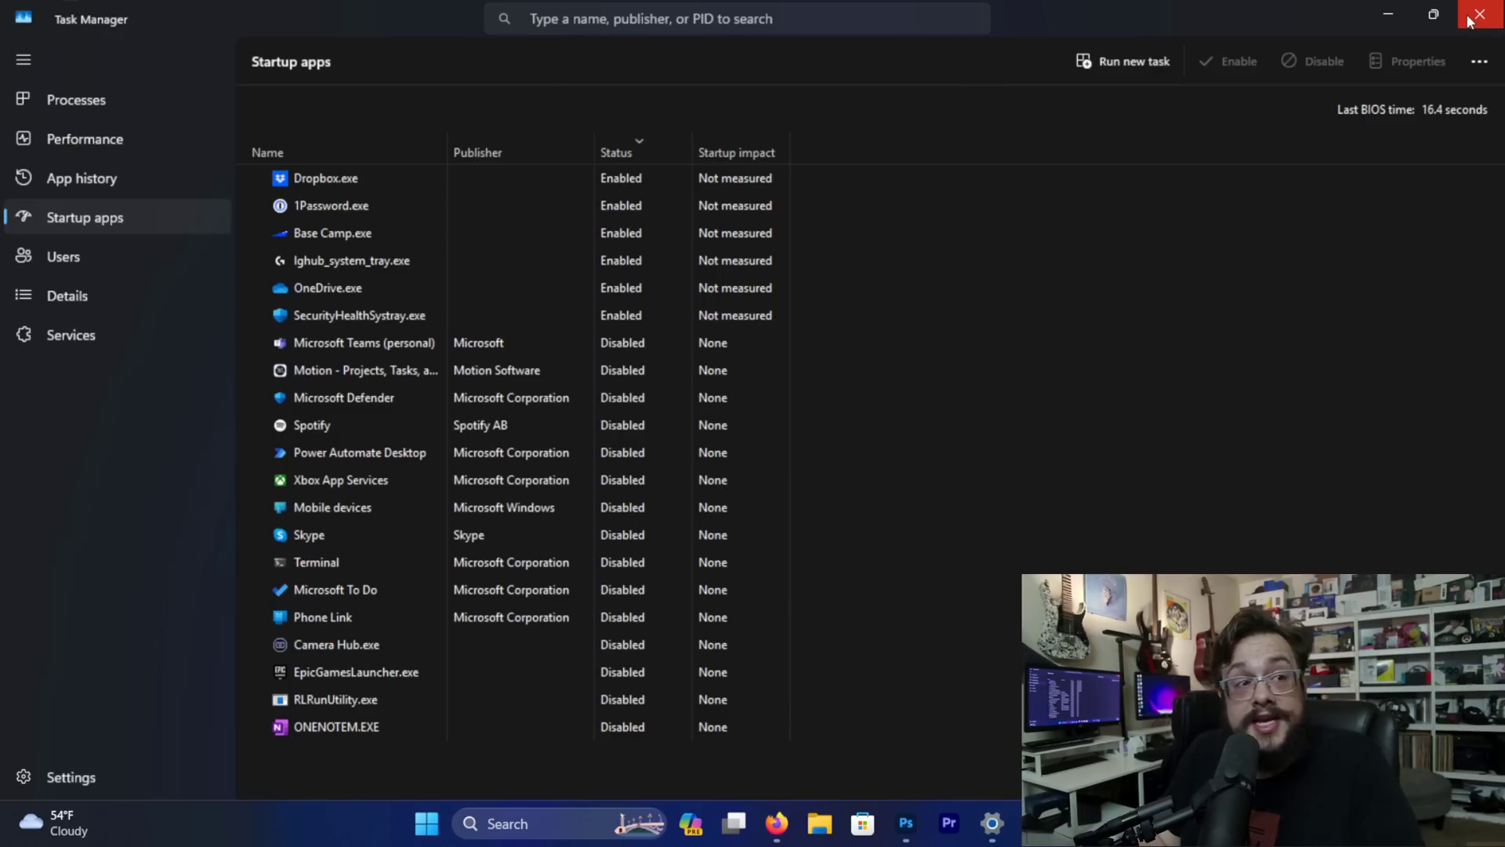
left_click(1479, 14)
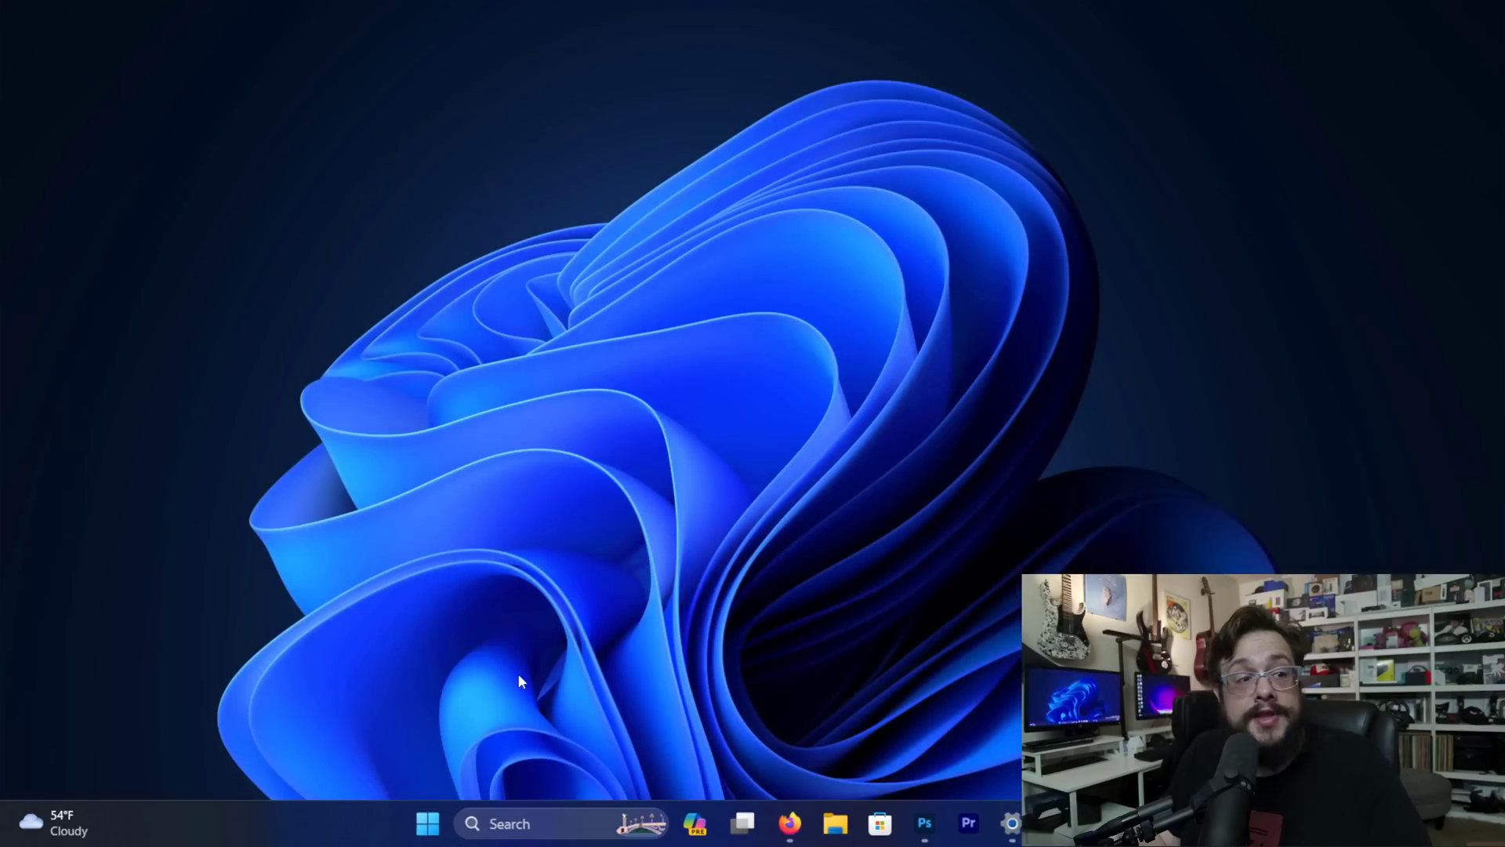
Search 'startup' to open the Startup Apps settings page and look through it
left_click(459, 829)
type("startup Apps")
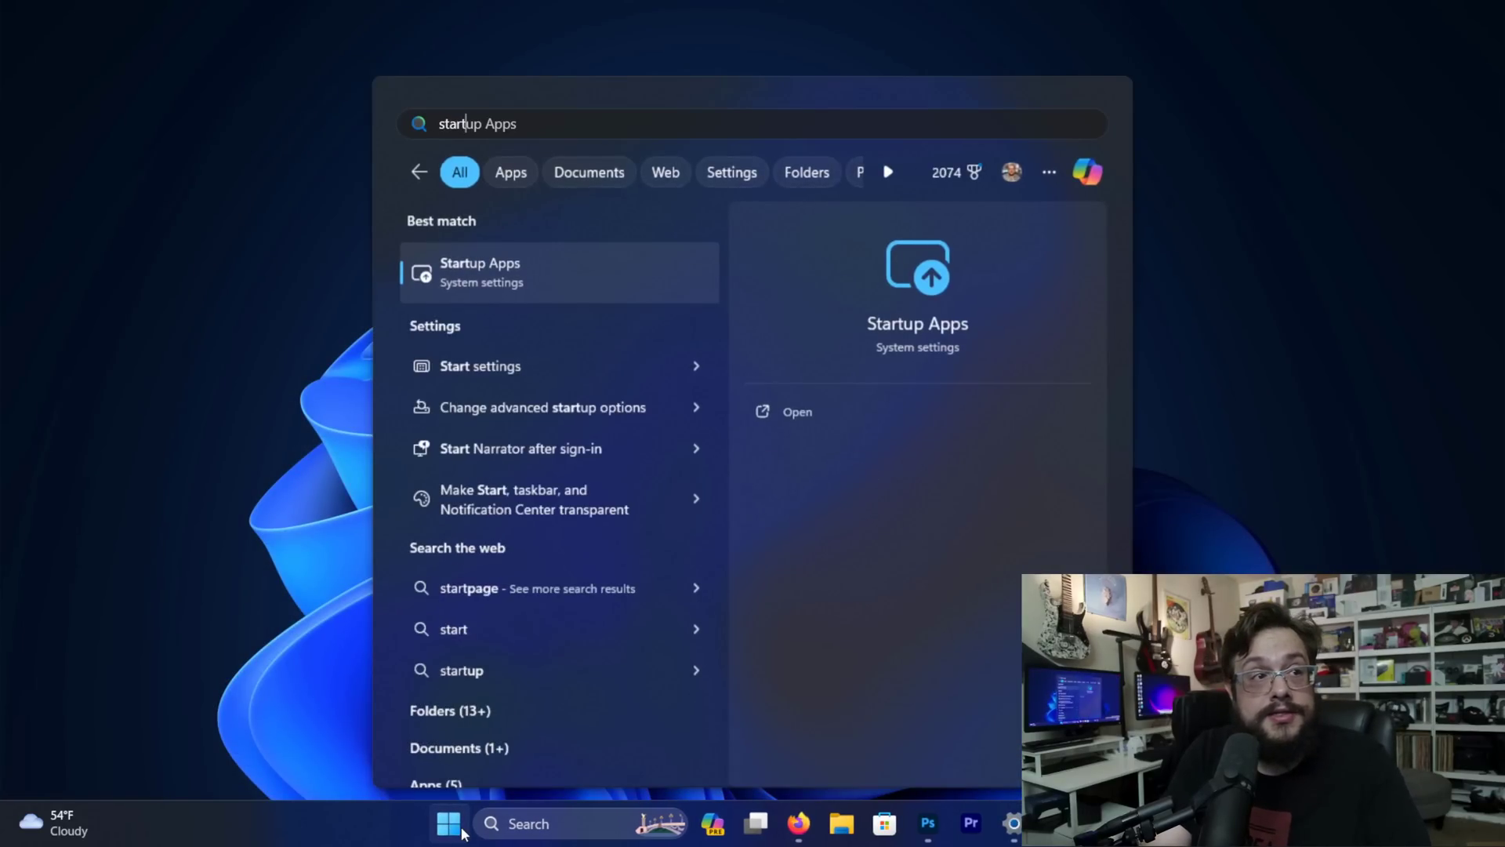
key("Return")
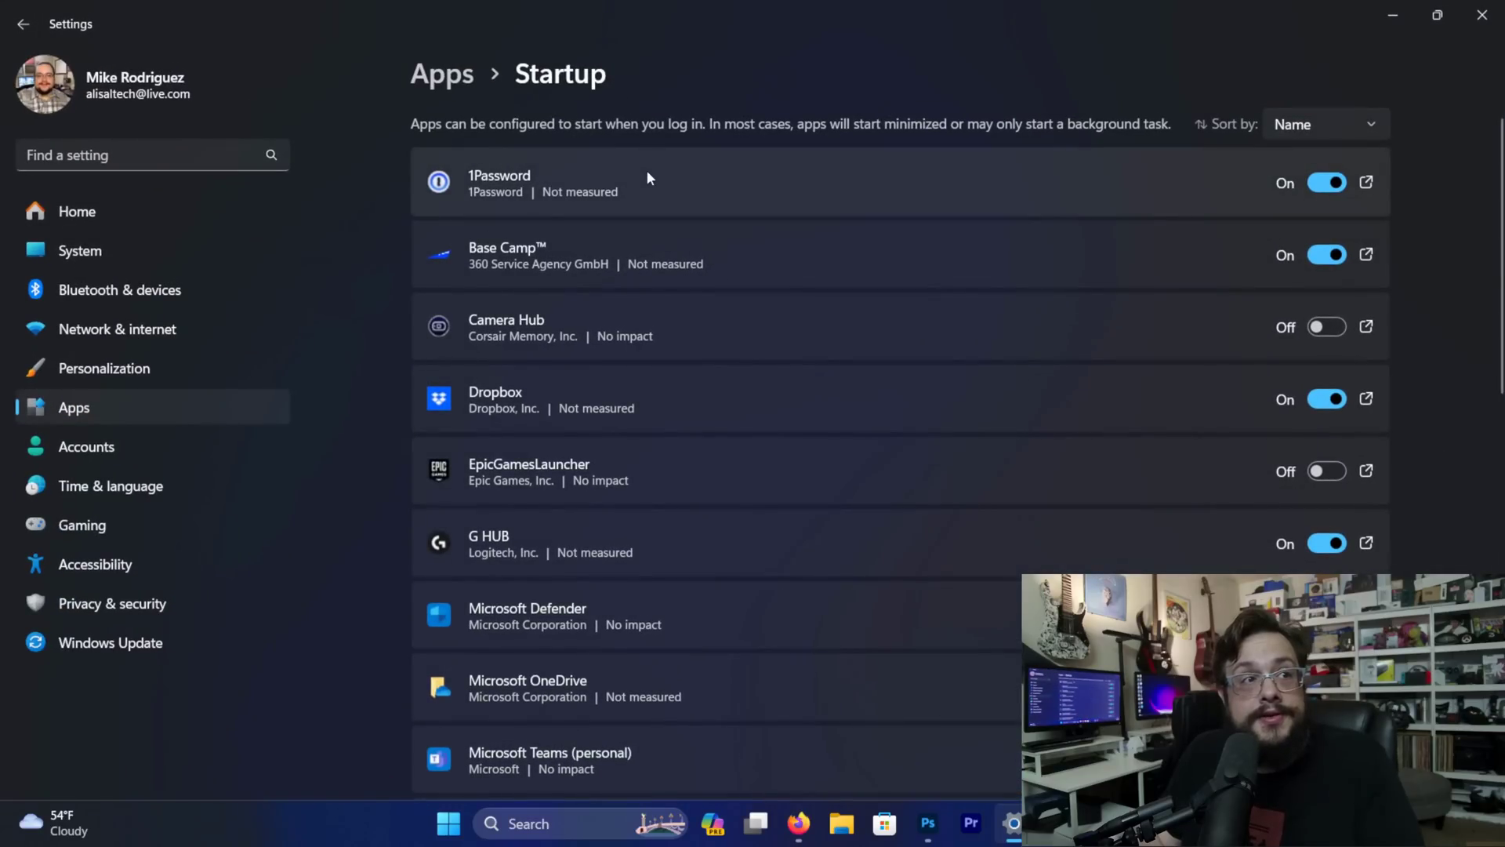
scroll(596, 239, "down", 10)
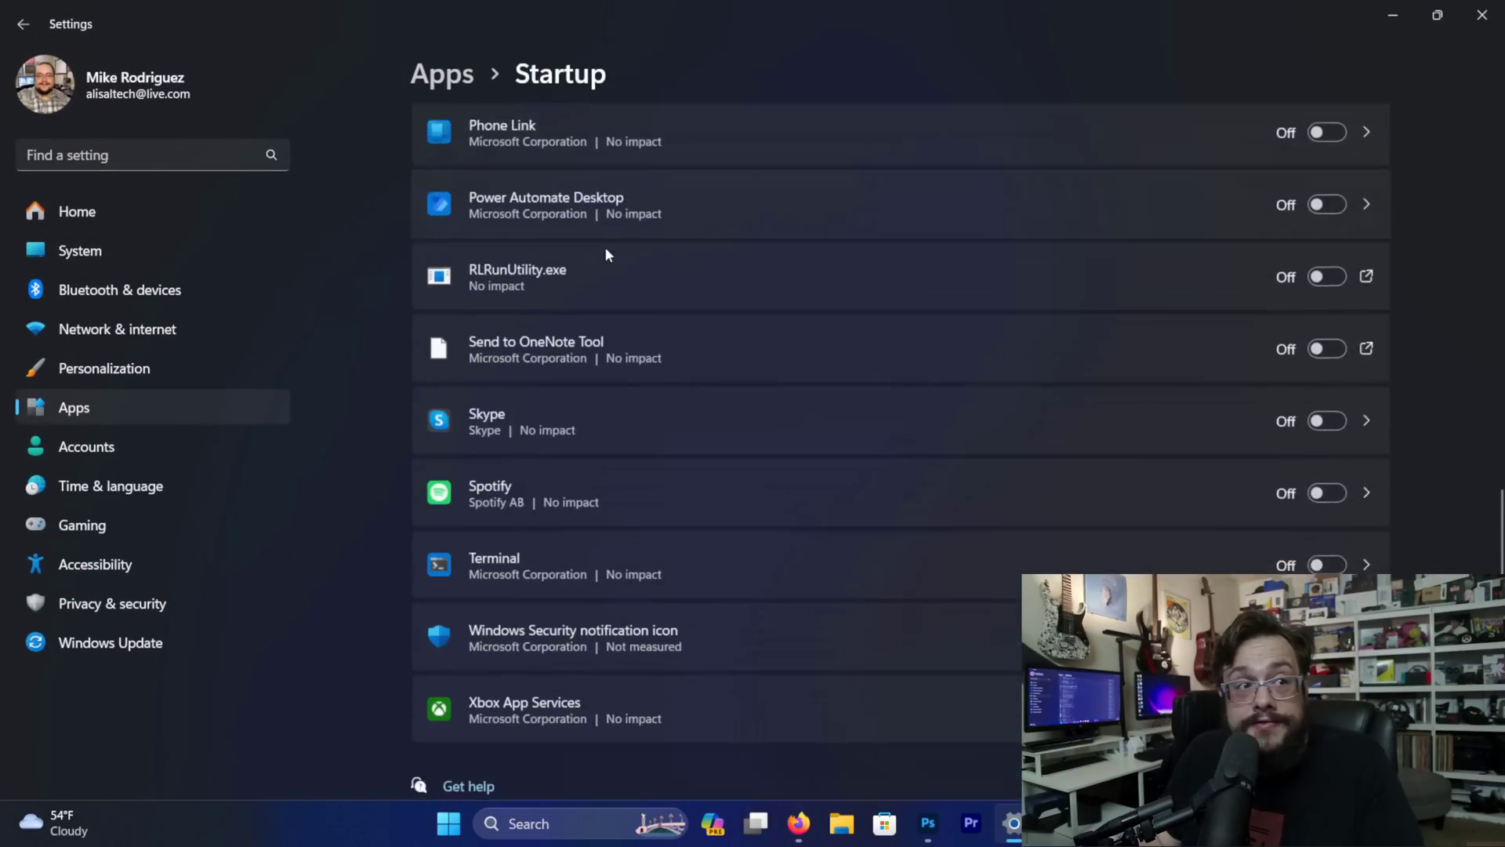
scroll(682, 333, "up", 10)
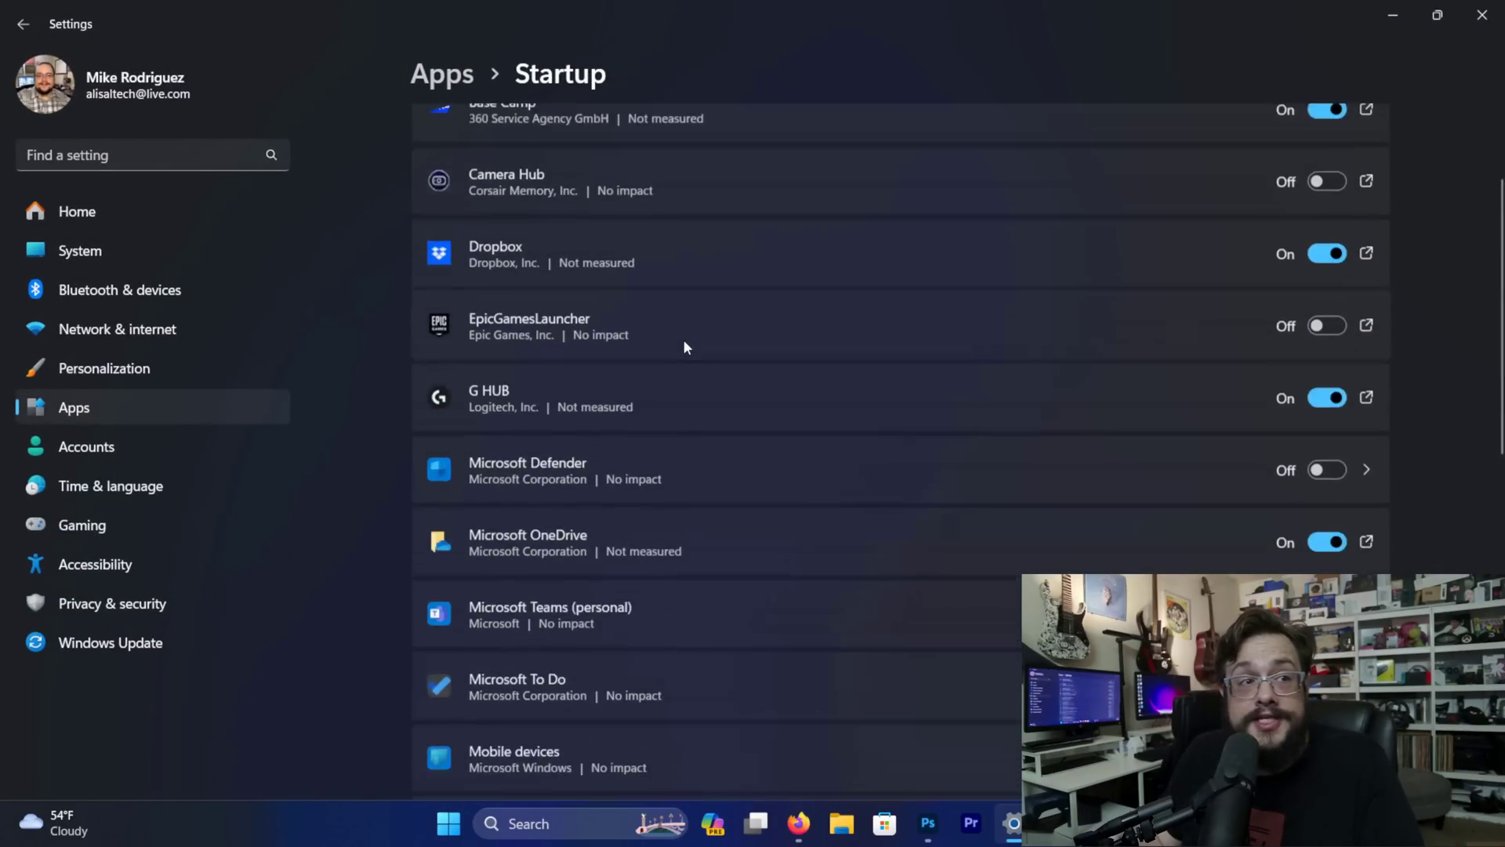
scroll(684, 347, "up", 1)
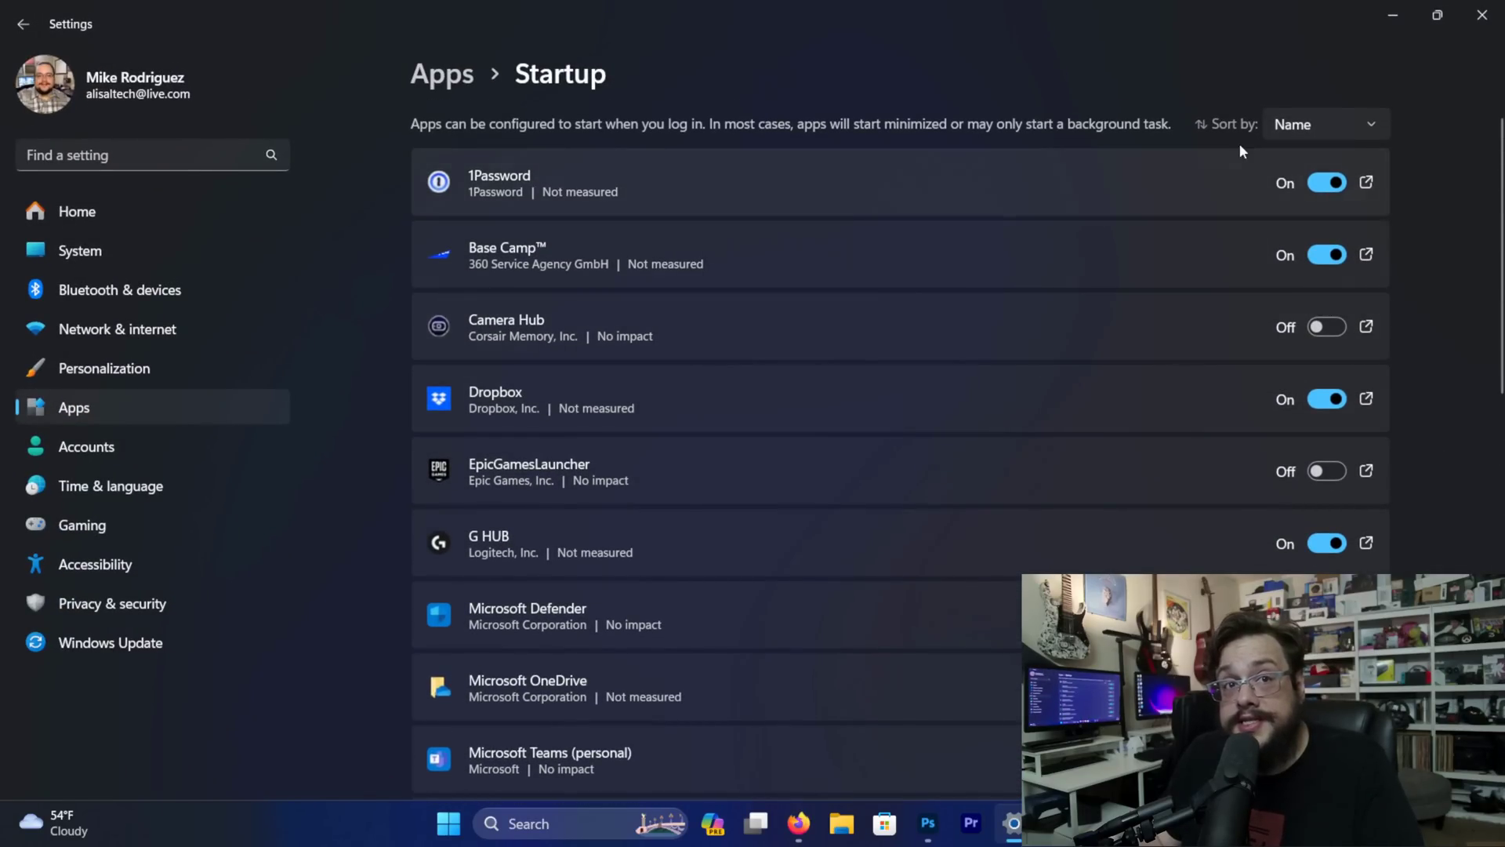
Sort the startup apps by startup impact, then by status, and review the list
left_click(1327, 124)
left_click(1329, 196)
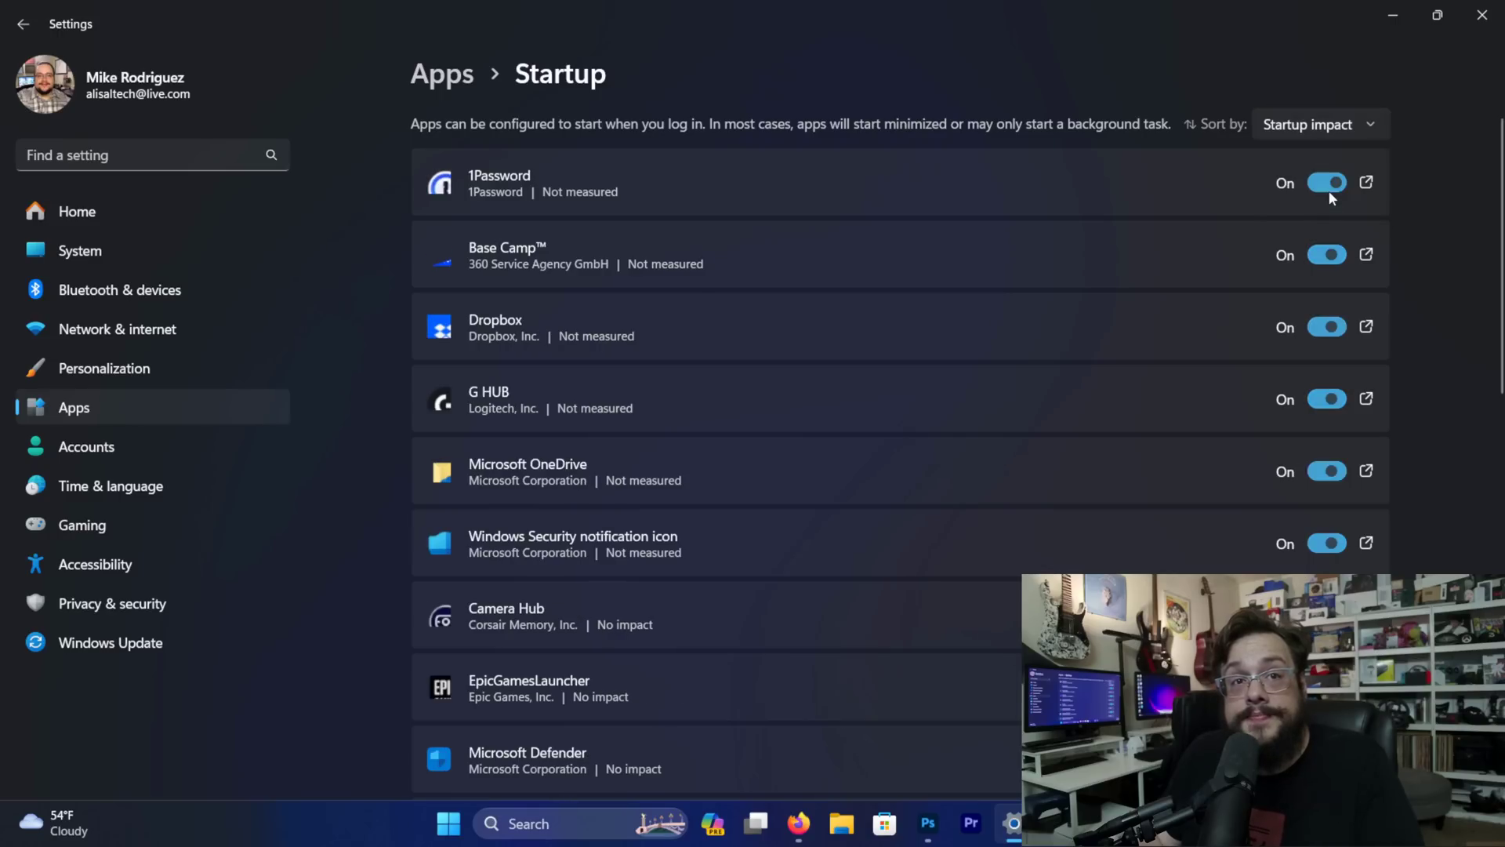
left_click(1324, 126)
left_click(1316, 87)
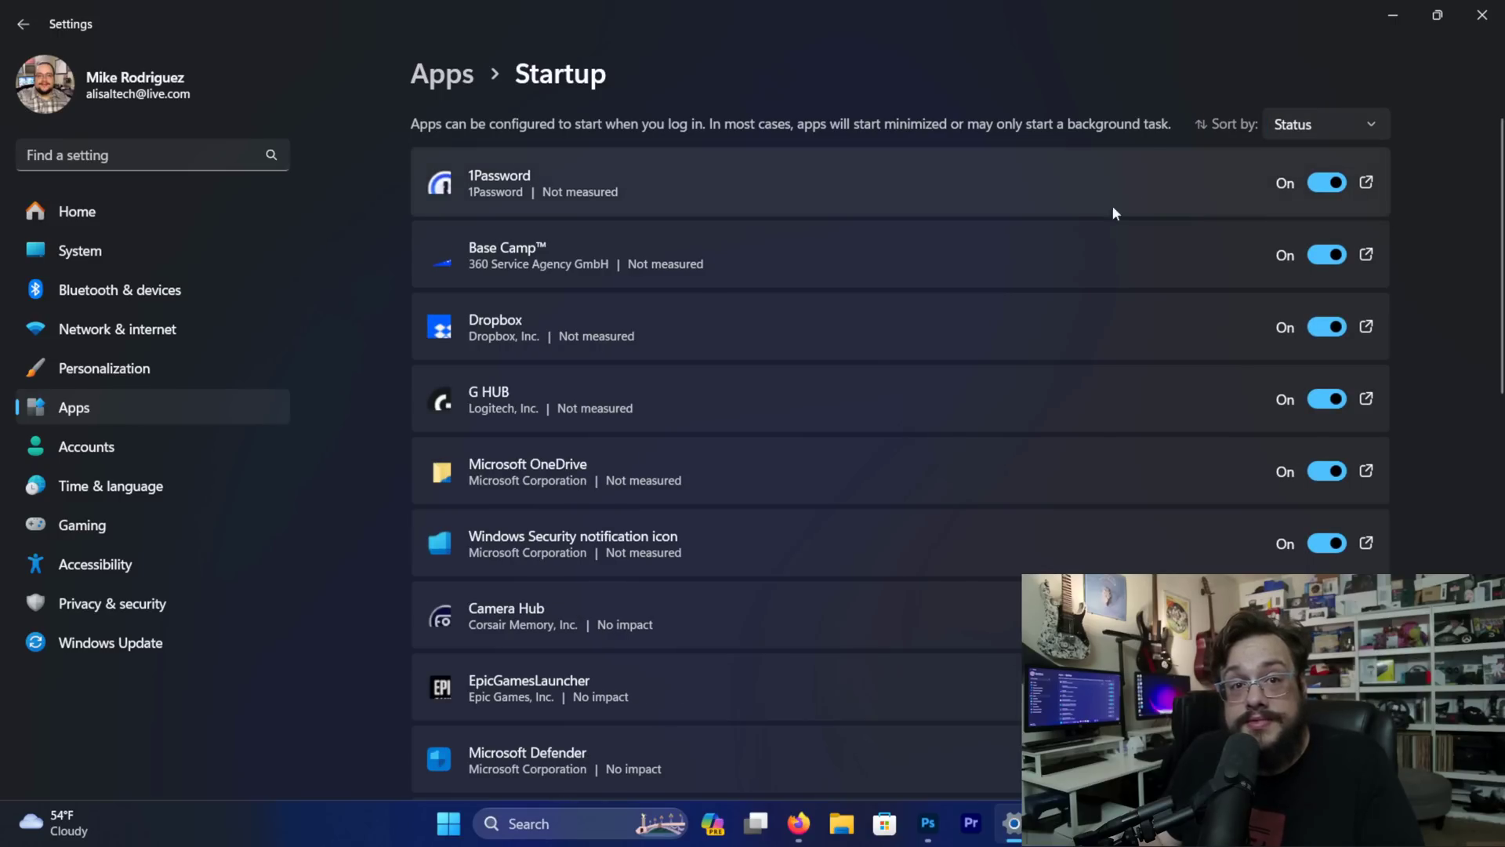
scroll(1038, 261, "down", 10)
scroll(1039, 265, "up", 10)
scroll(807, 221, "up", 3)
scroll(807, 222, "up", 1)
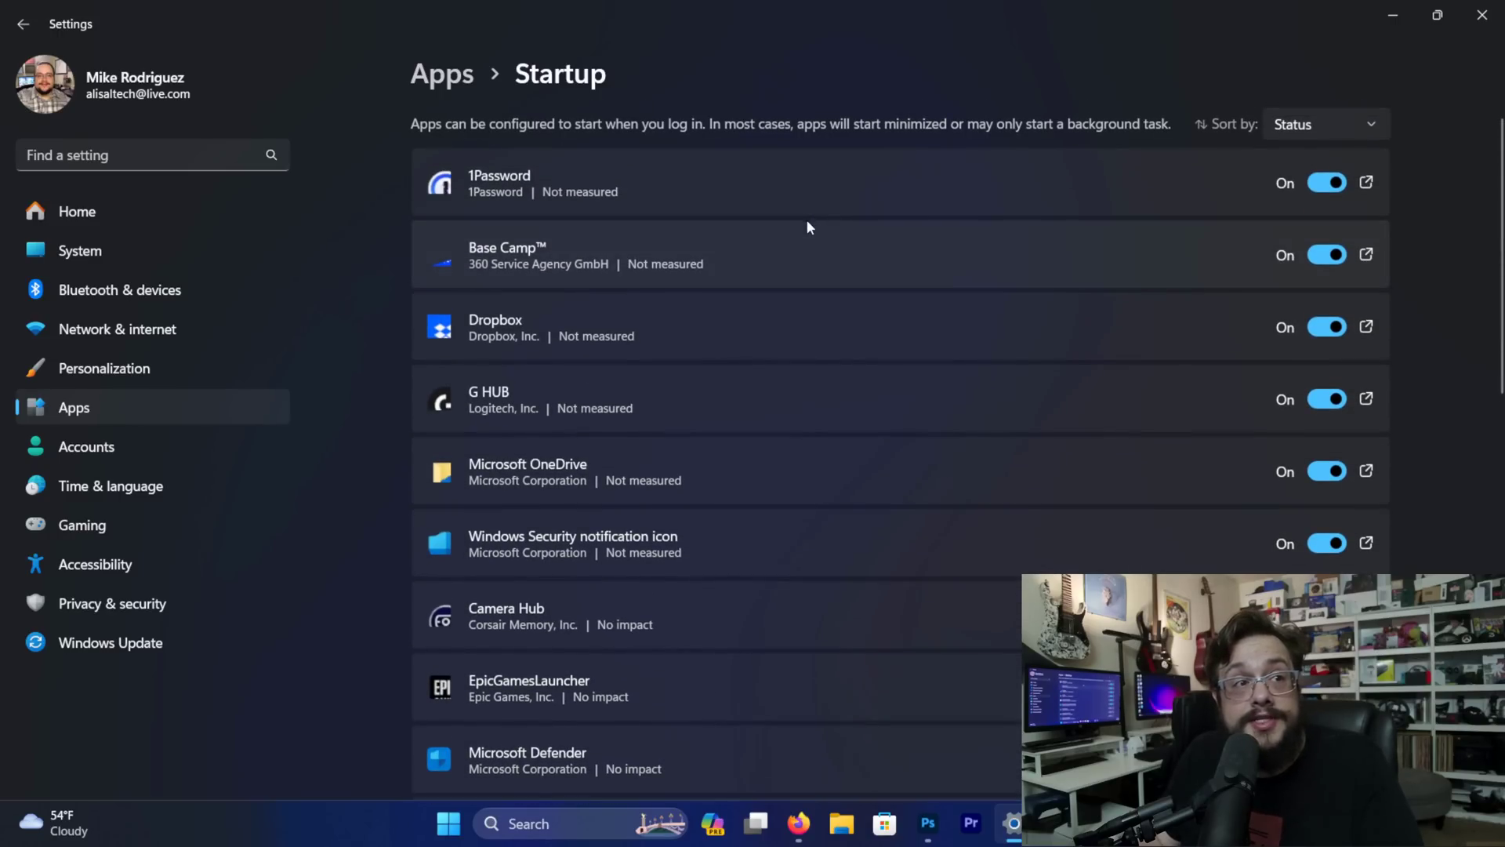
scroll(805, 392, "down", 3)
scroll(805, 392, "down", 2)
scroll(805, 392, "down", 3)
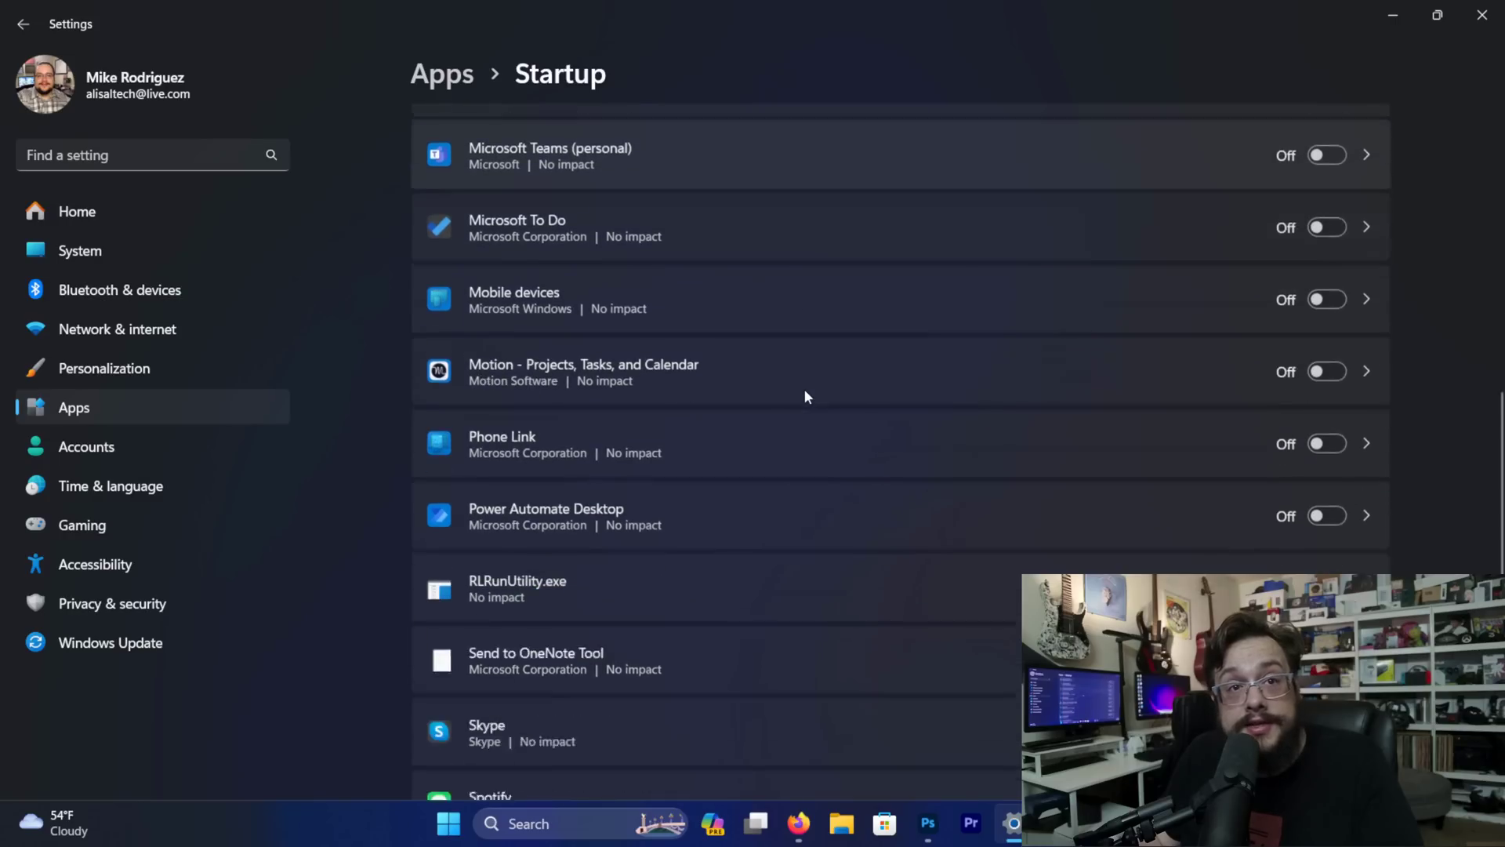
scroll(805, 392, "down", 1)
scroll(805, 389, "down", 1)
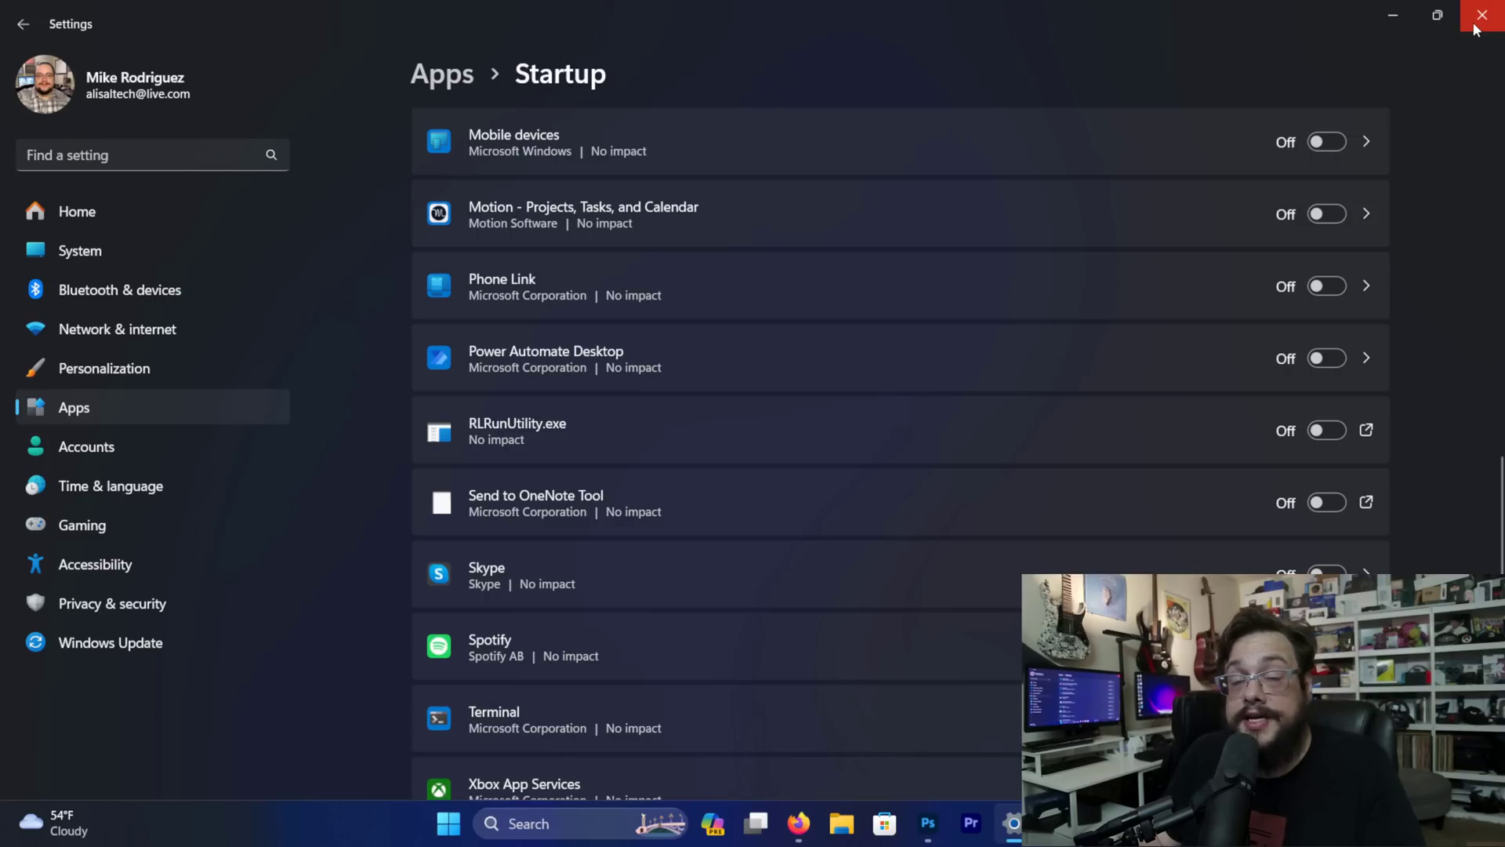
Close Settings, return to the Autoruns page in Firefox and copy its address
left_click(1476, 29)
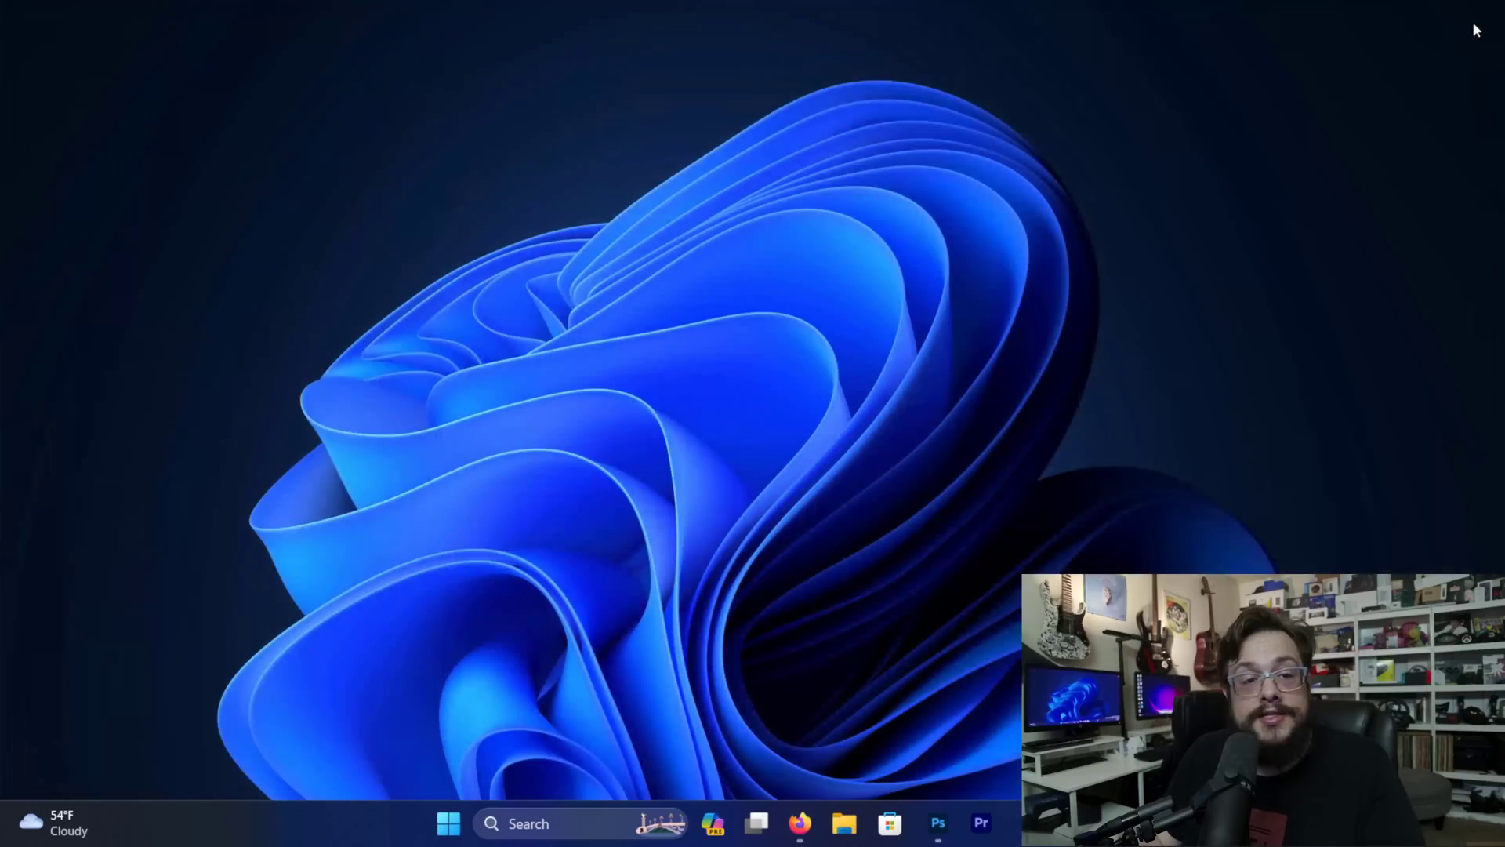
mouse_move(799, 823)
left_click(820, 824)
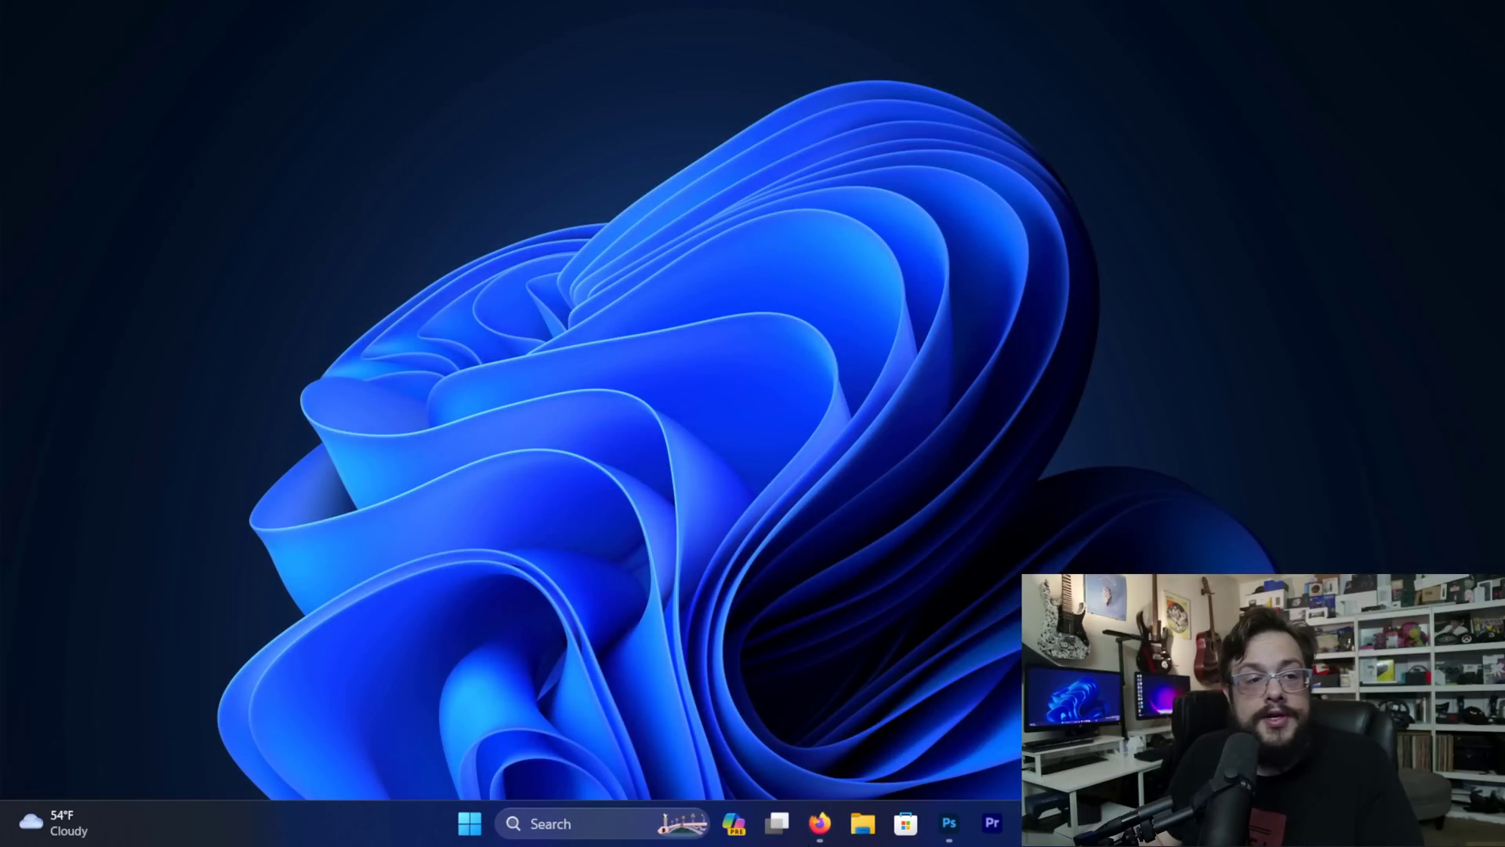
left_click(925, 721)
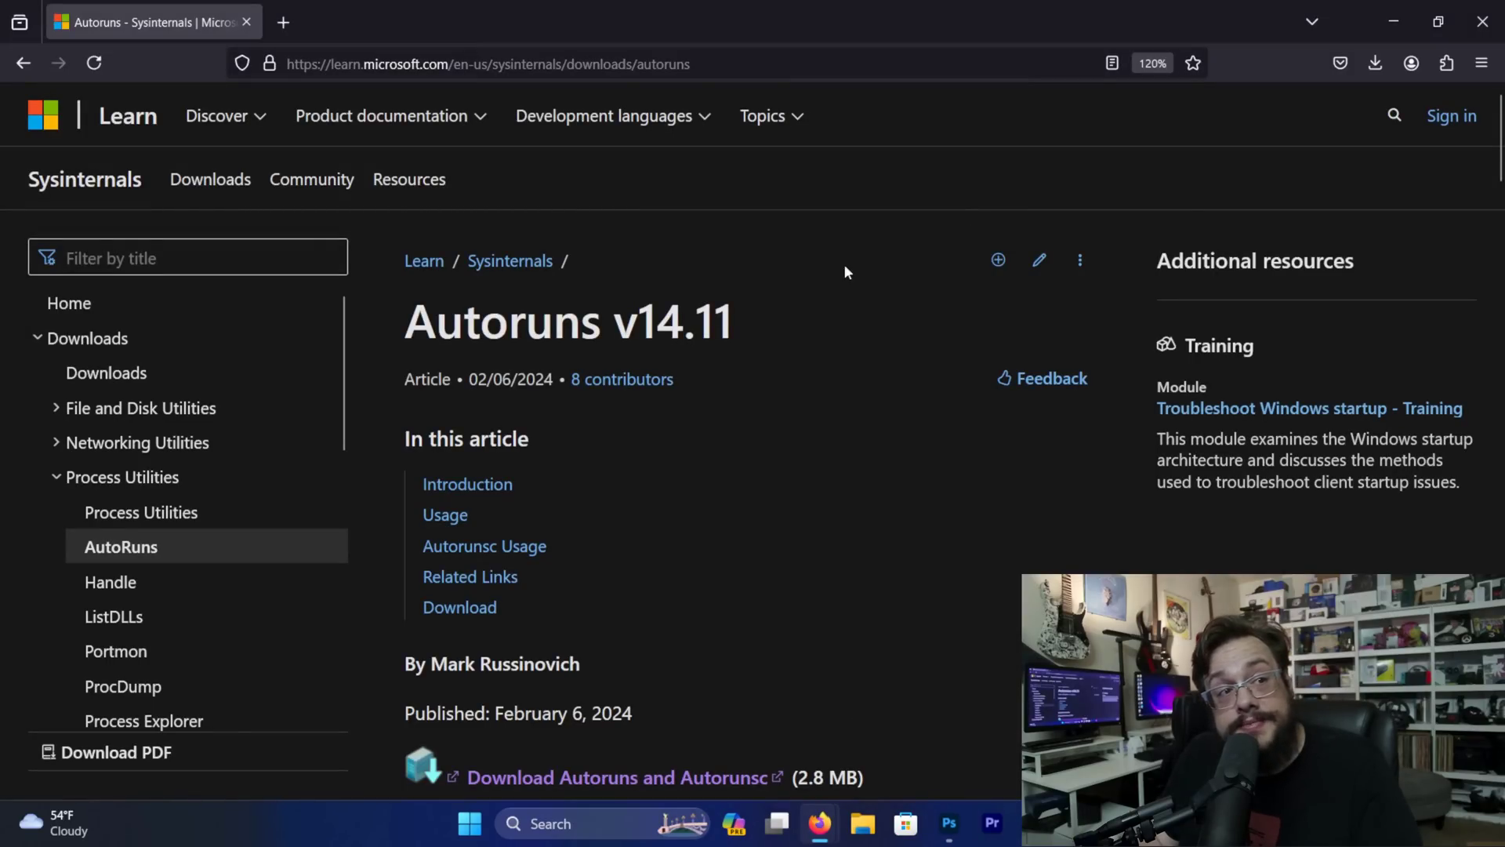
right_click(649, 66)
left_click(693, 183)
Download the Autoruns and Autorunsc package and open the downloaded zip
scroll(784, 313, "down", 3)
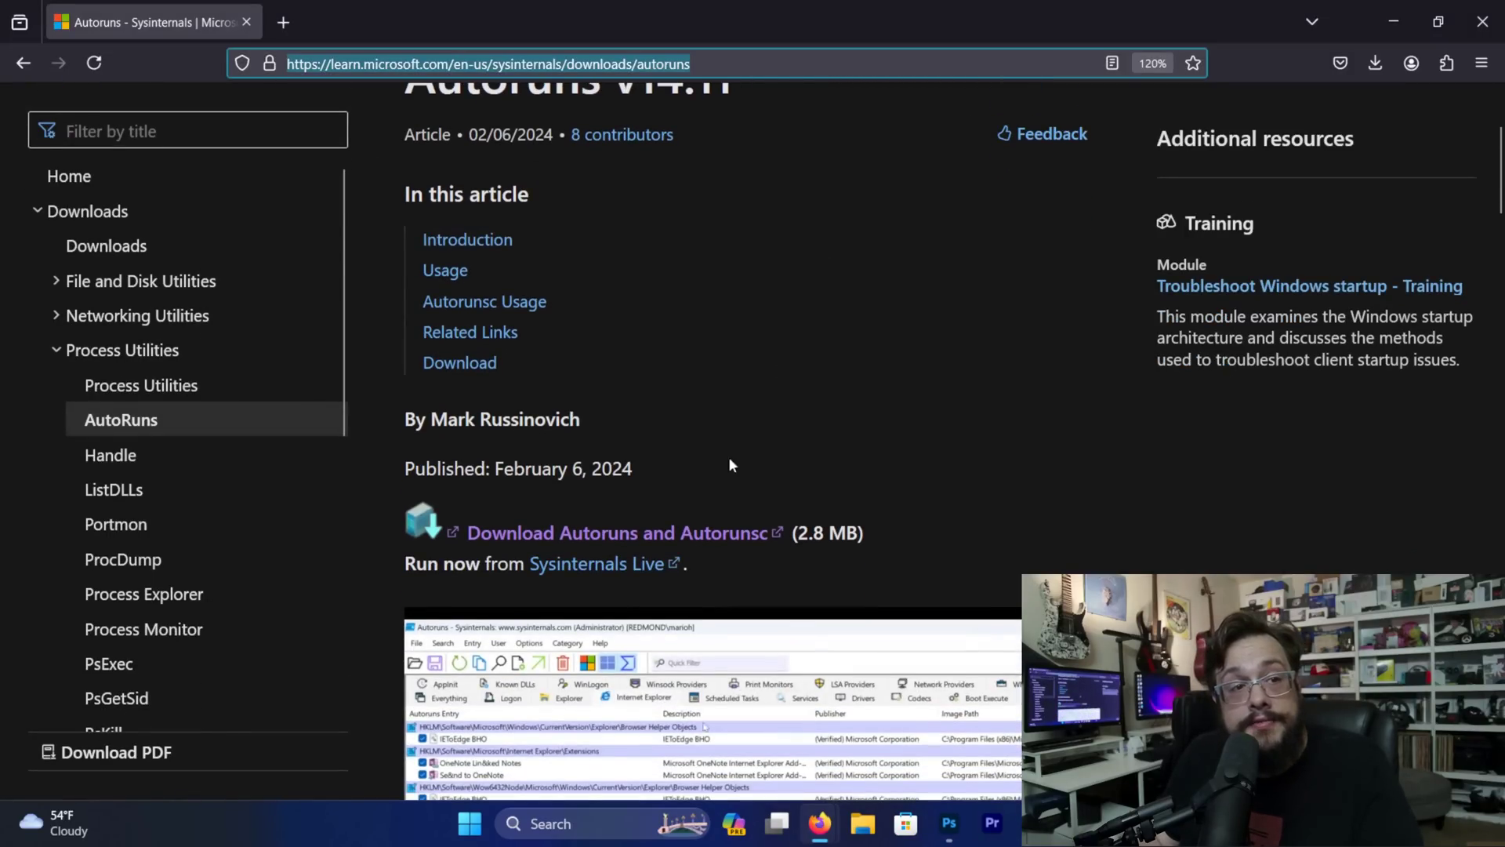
left_click(623, 541)
left_click(1245, 101)
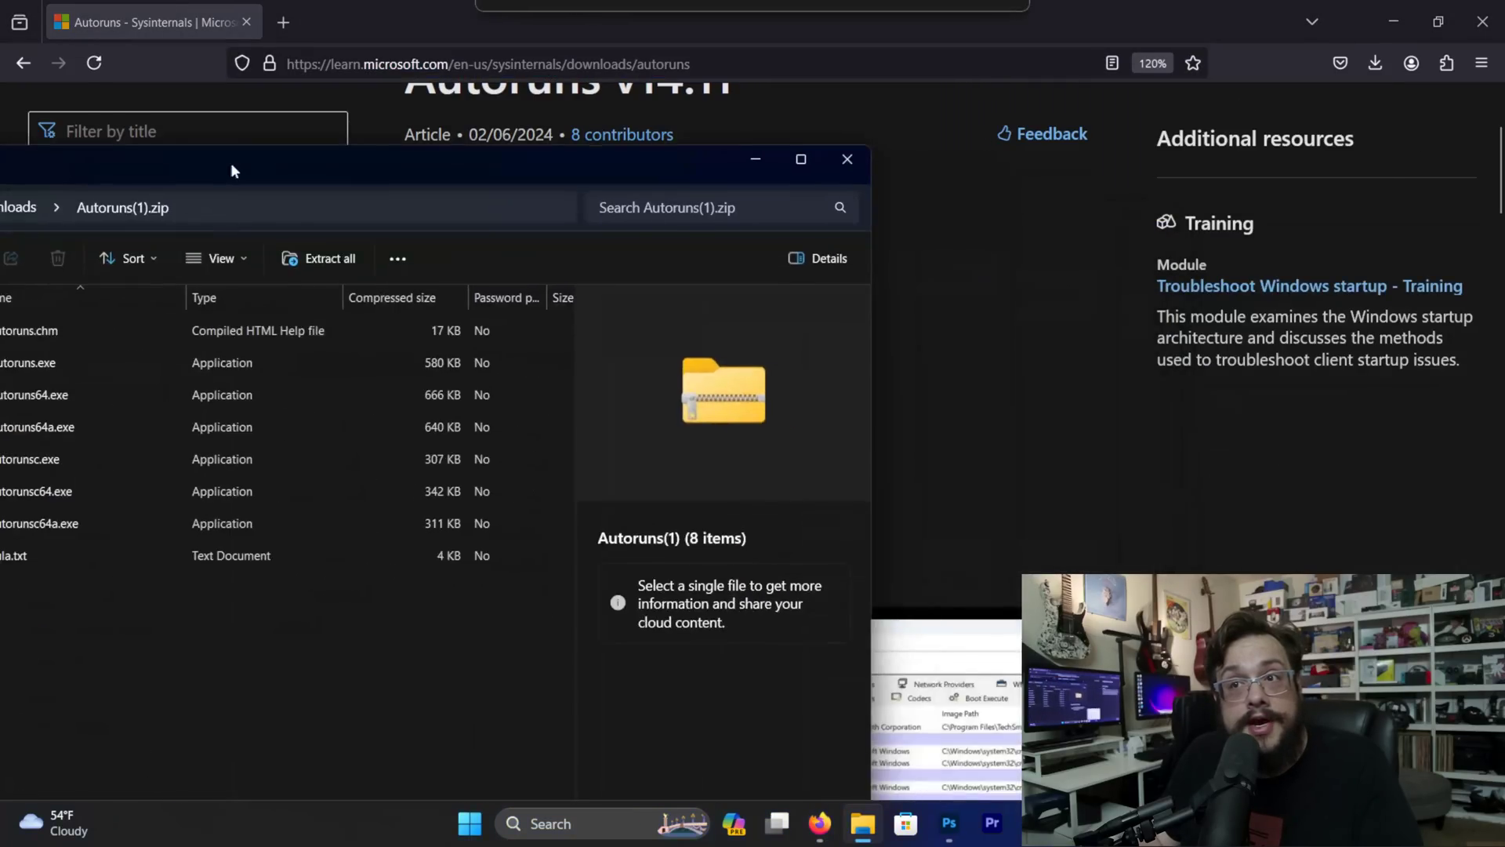
Extract all files from the Autoruns zip into the suggested Autoruns(1) folder
double_click(231, 162)
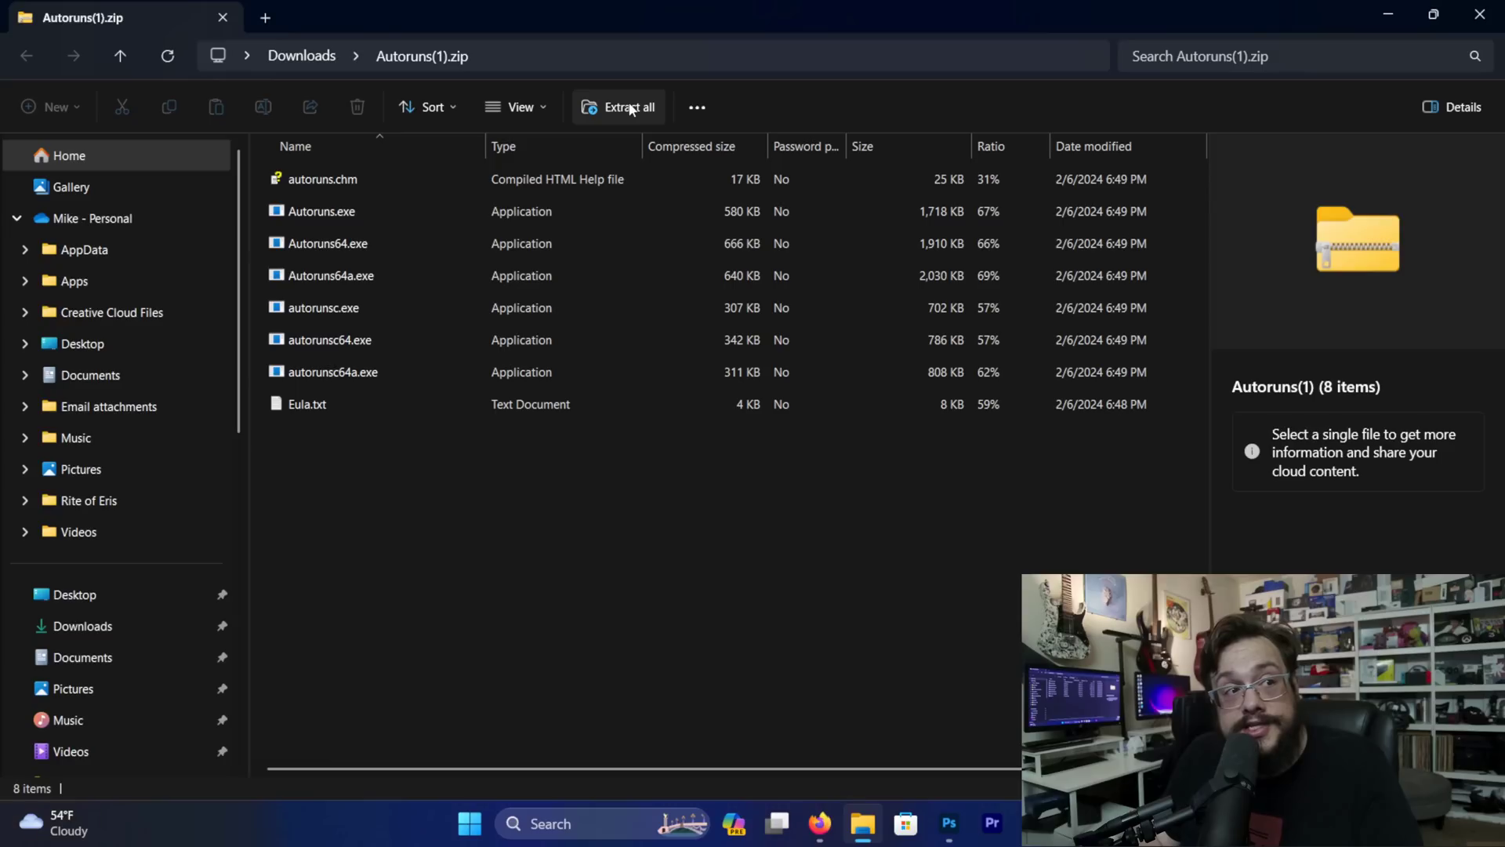
left_click(615, 113)
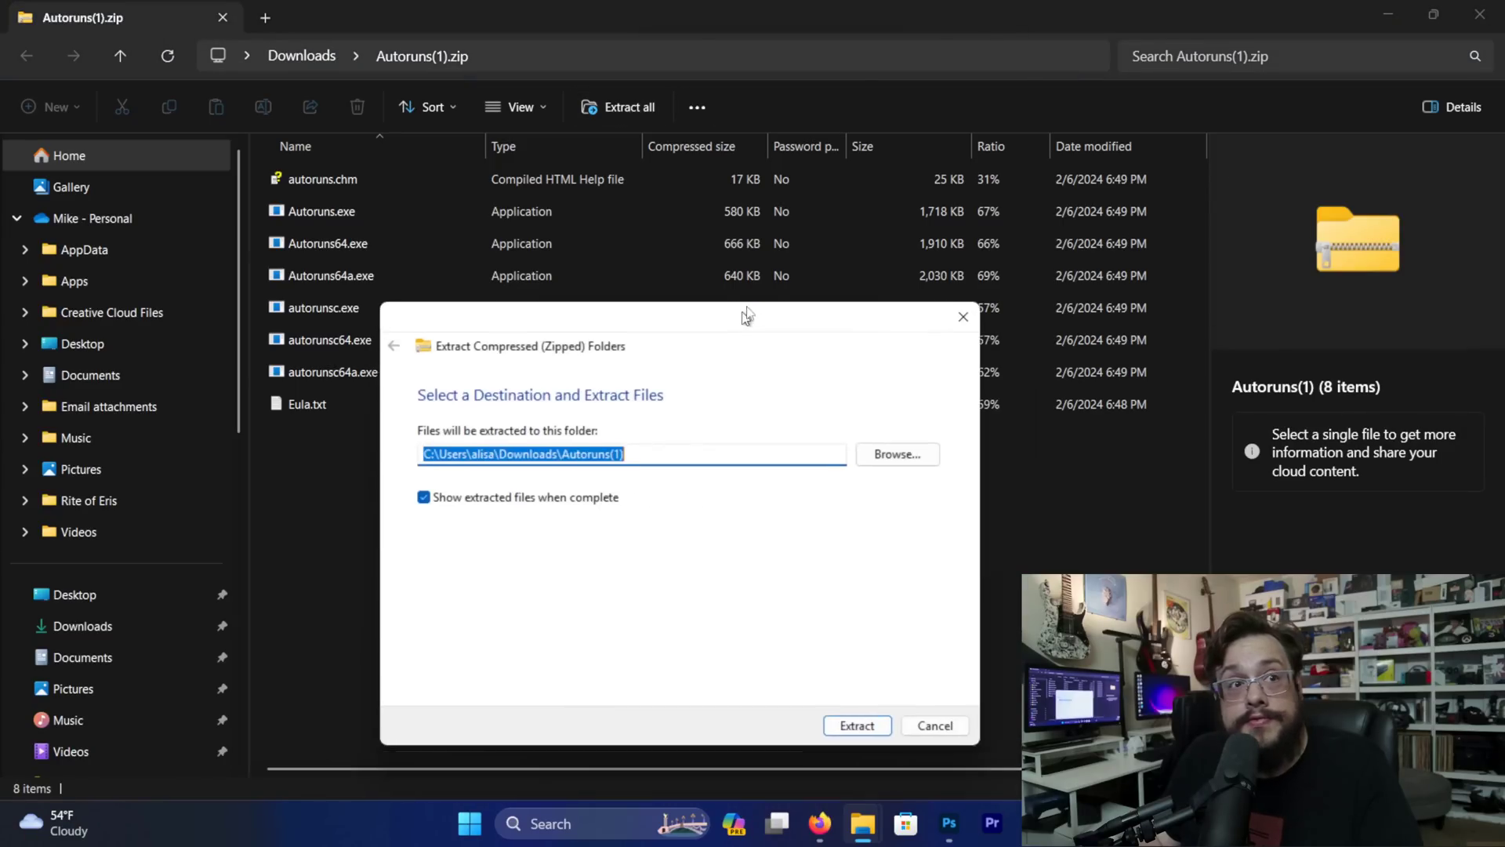
left_click(875, 611)
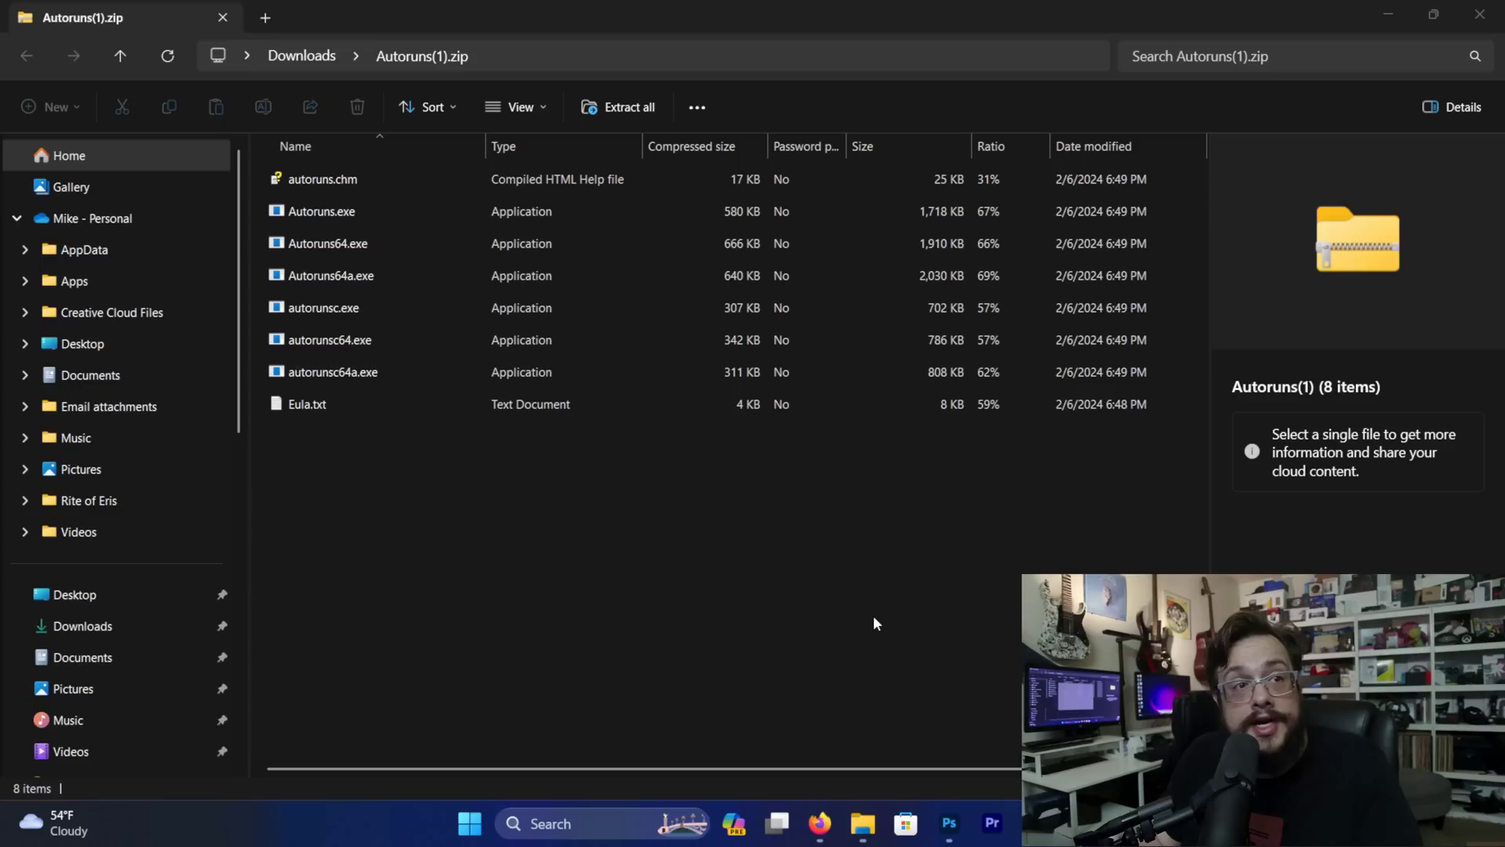
Launch Autoruns64.exe from the extracted folder, allowing it past the security warning
left_click(1479, 14)
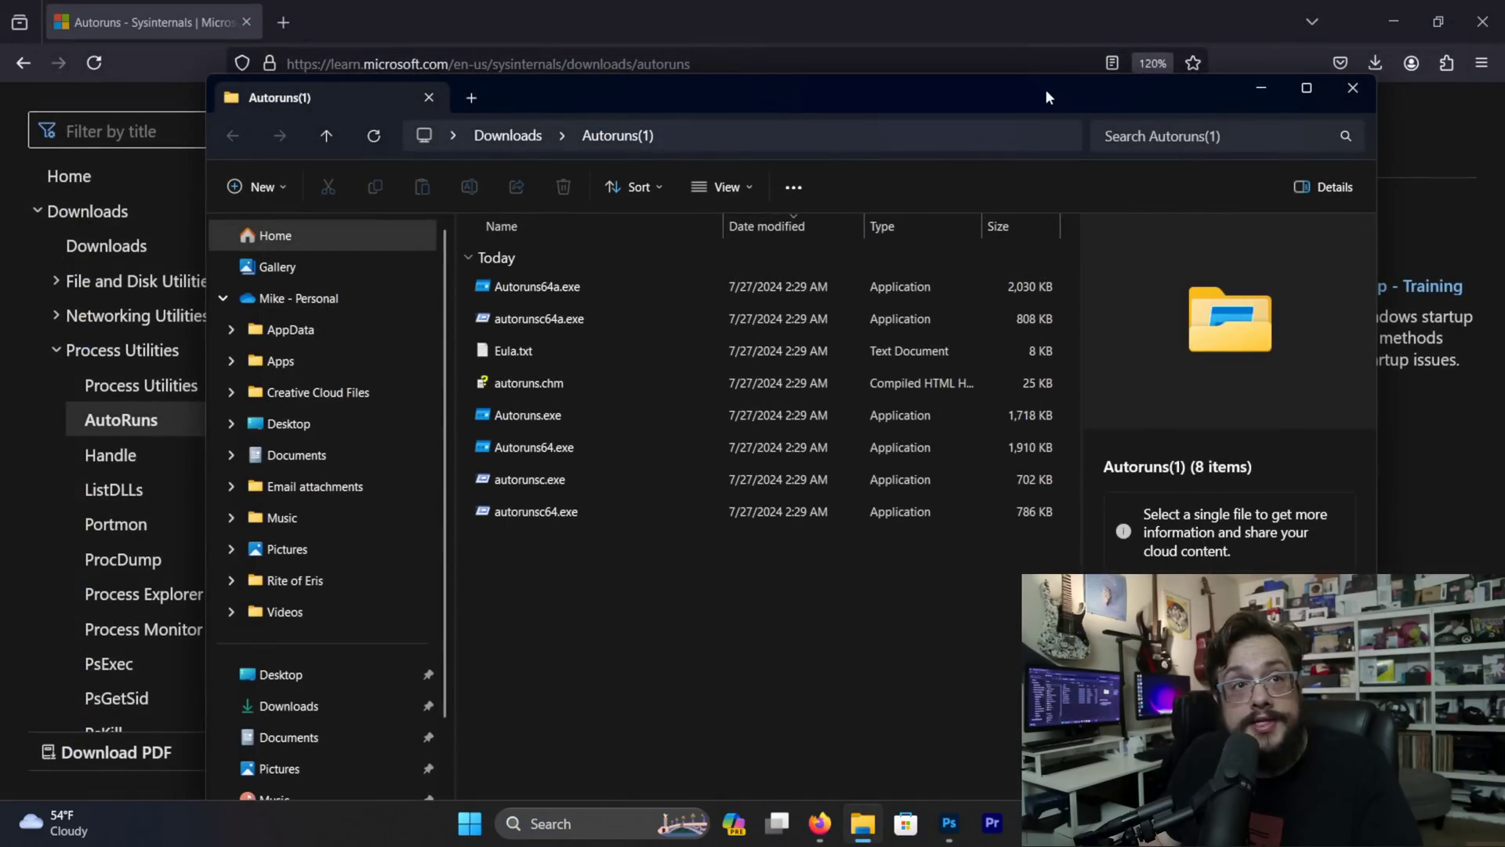
double_click(1050, 96)
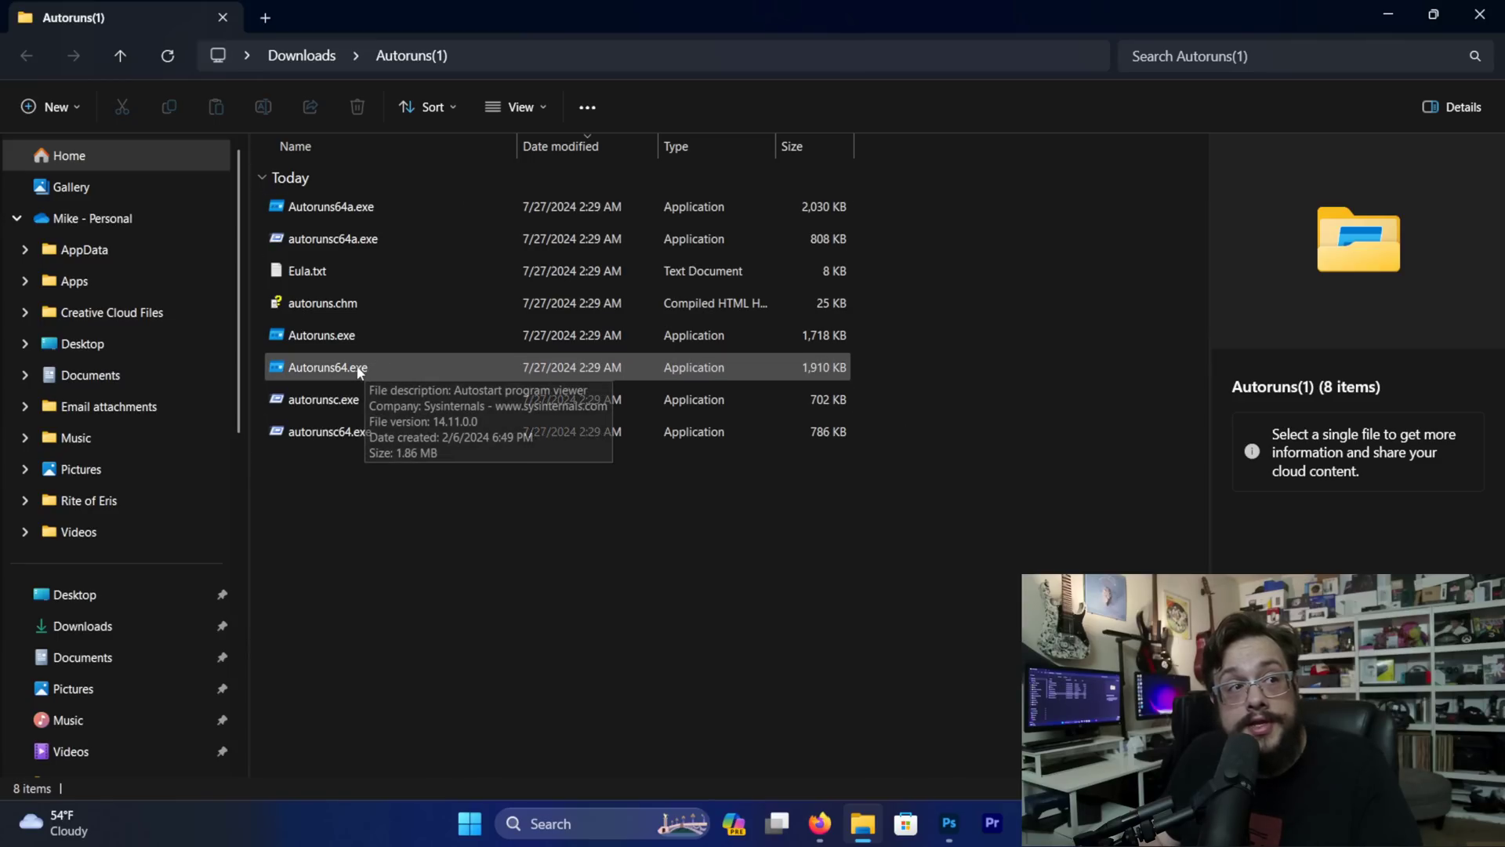
double_click(326, 372)
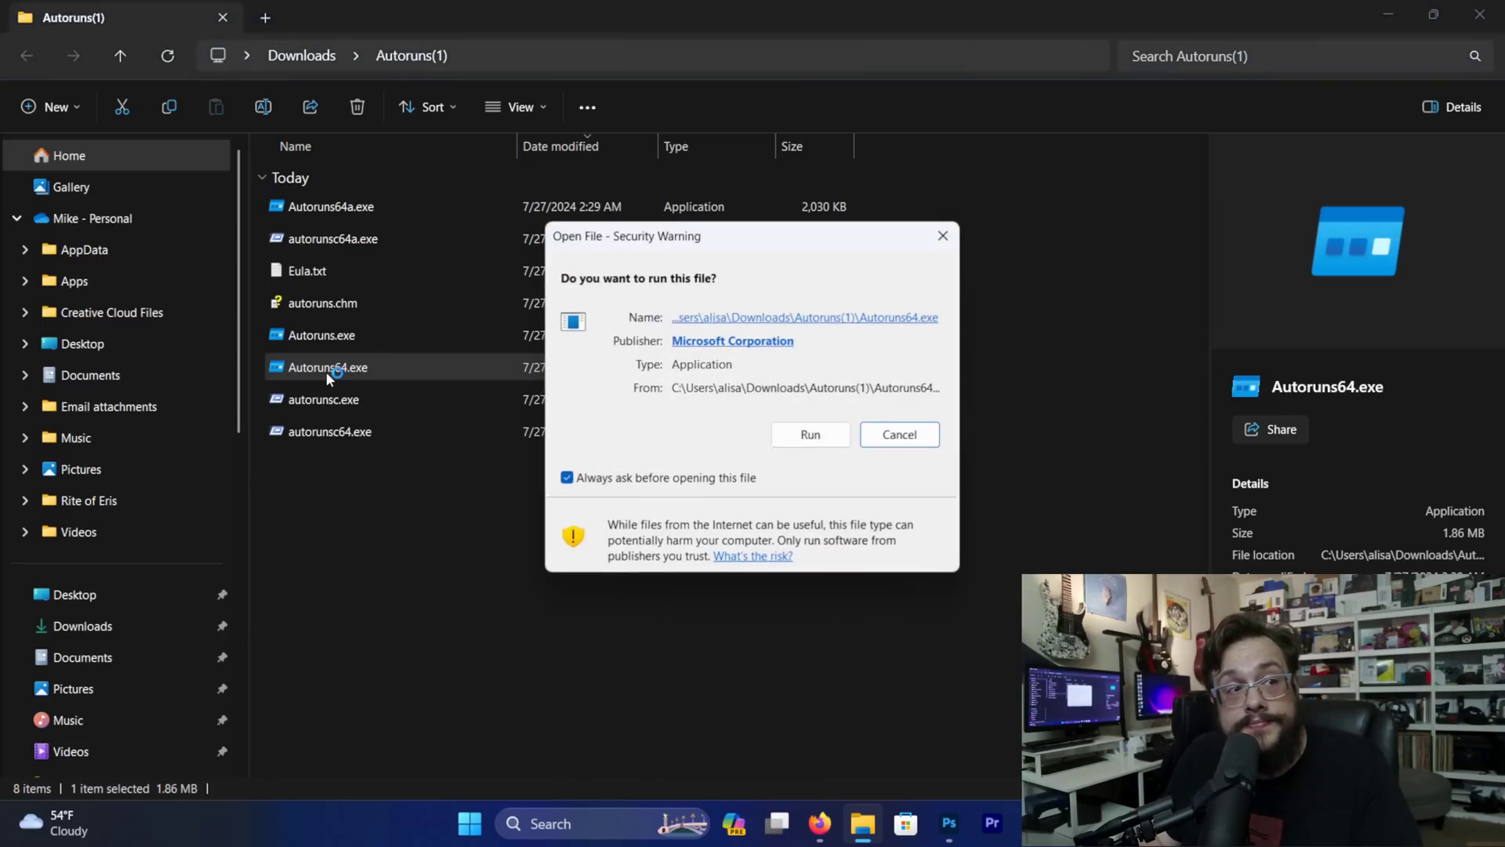
left_click(811, 434)
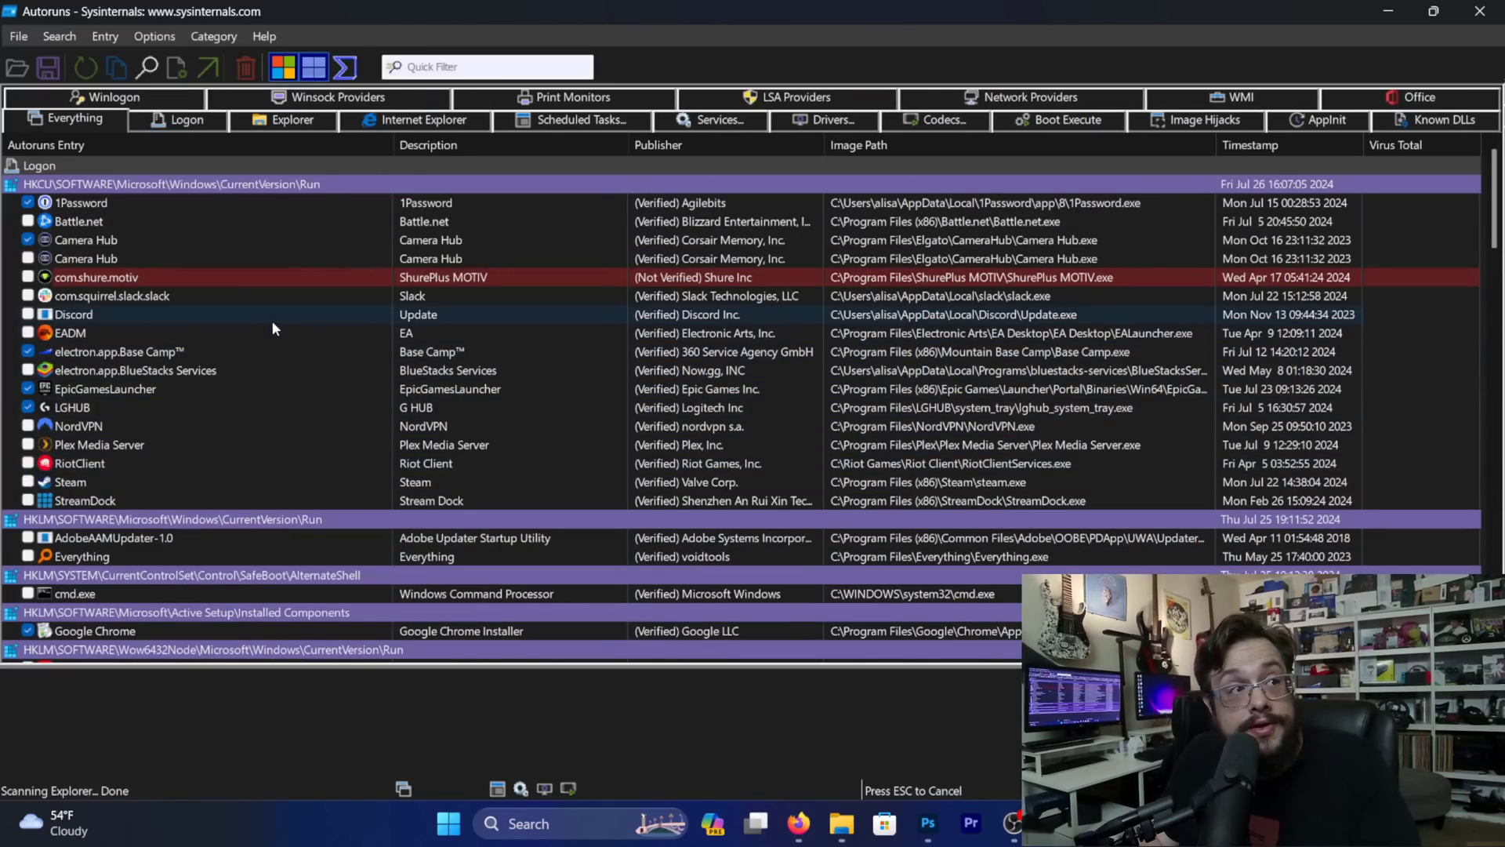
Switch Autoruns to the Logon tab and scroll through the logon startup entries
left_click(191, 124)
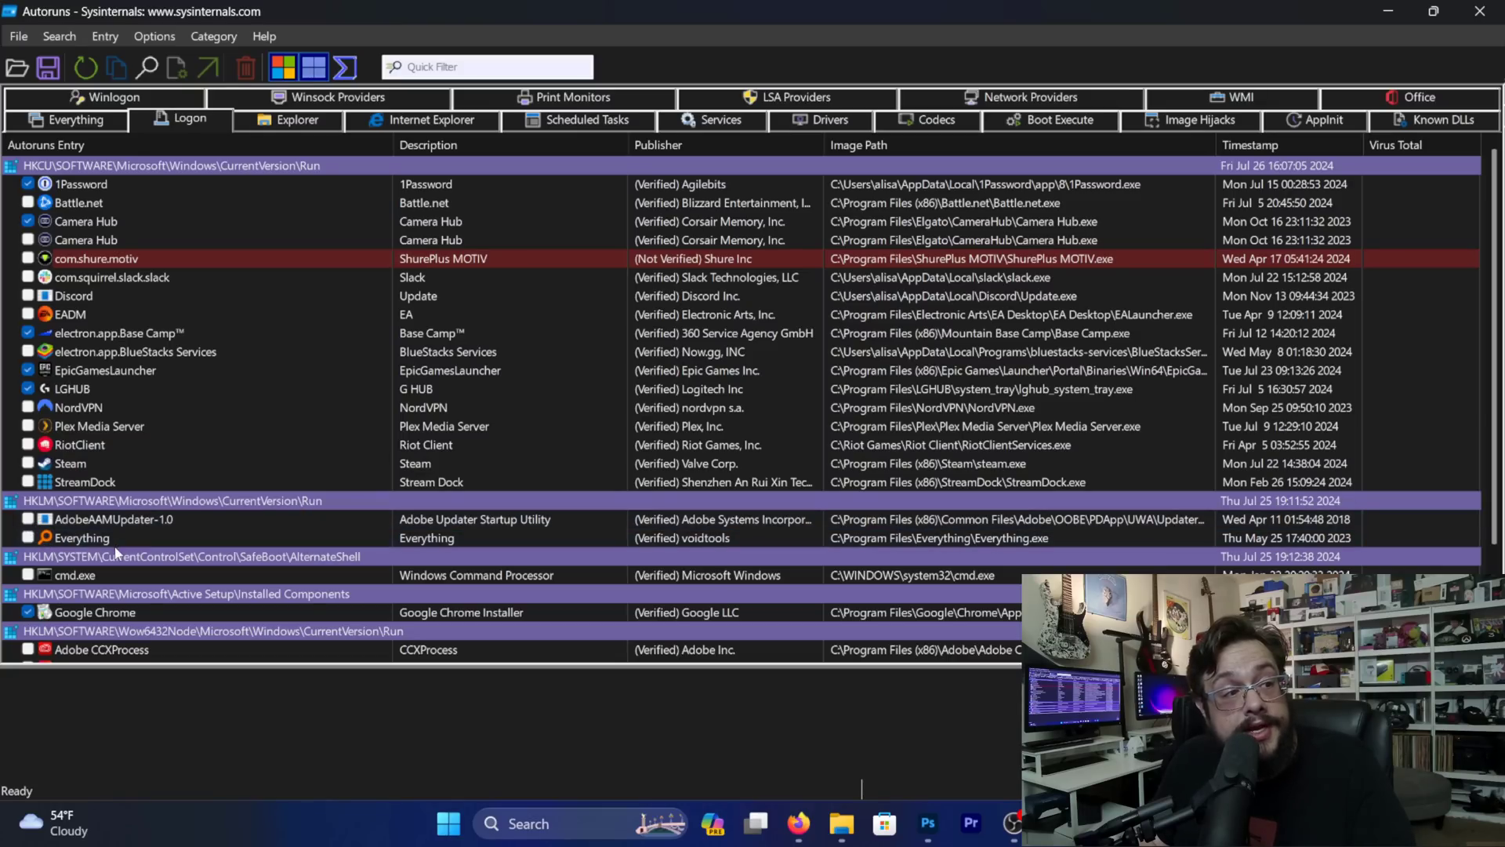
scroll(114, 549, "down", 1)
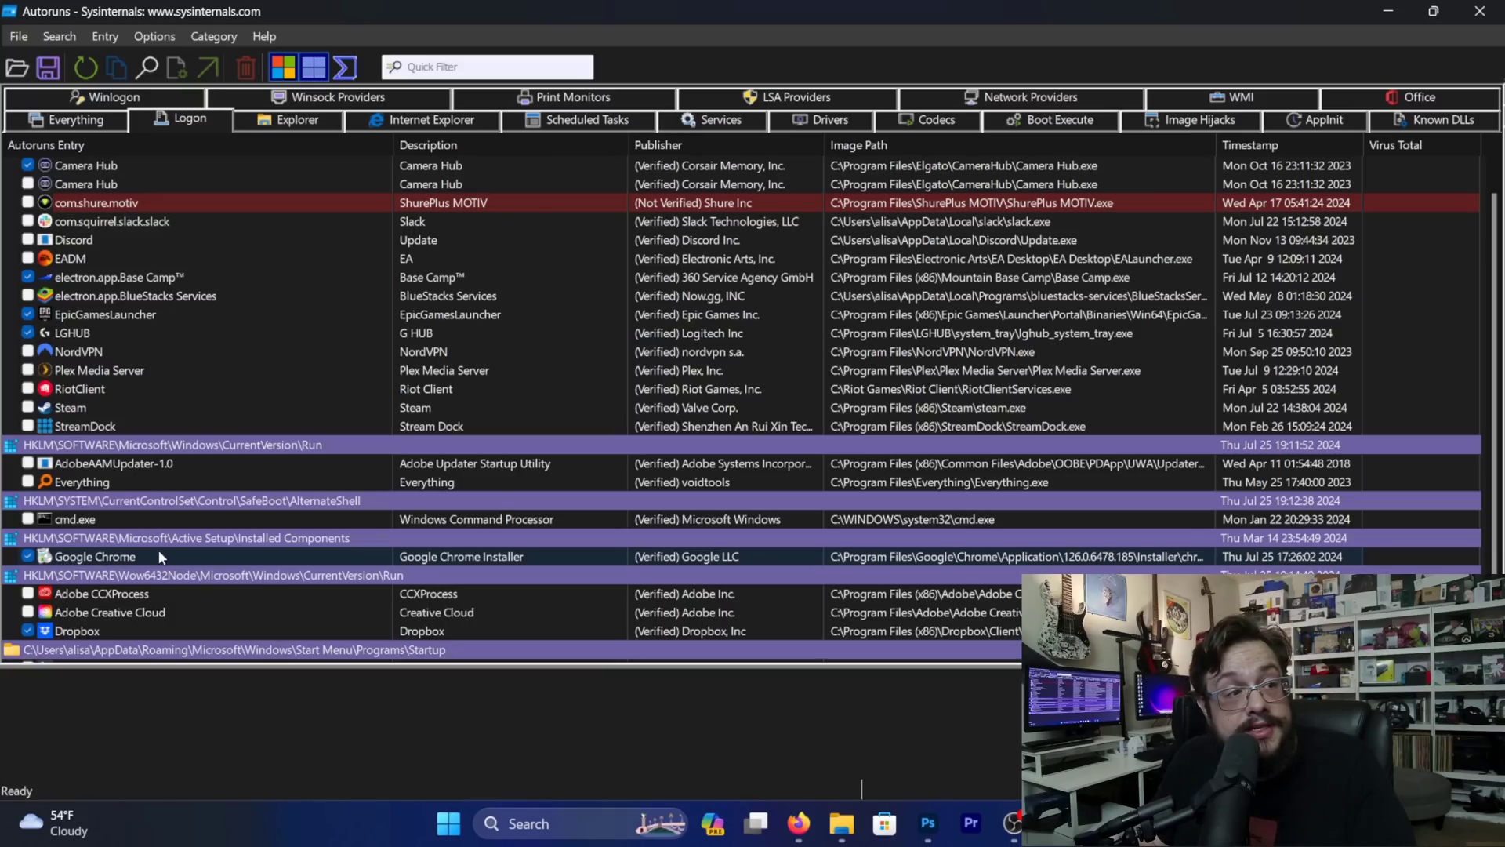
Untick Google Chrome, then relaunch Autoruns as administrator from the Access Denied dialog
left_click(29, 556)
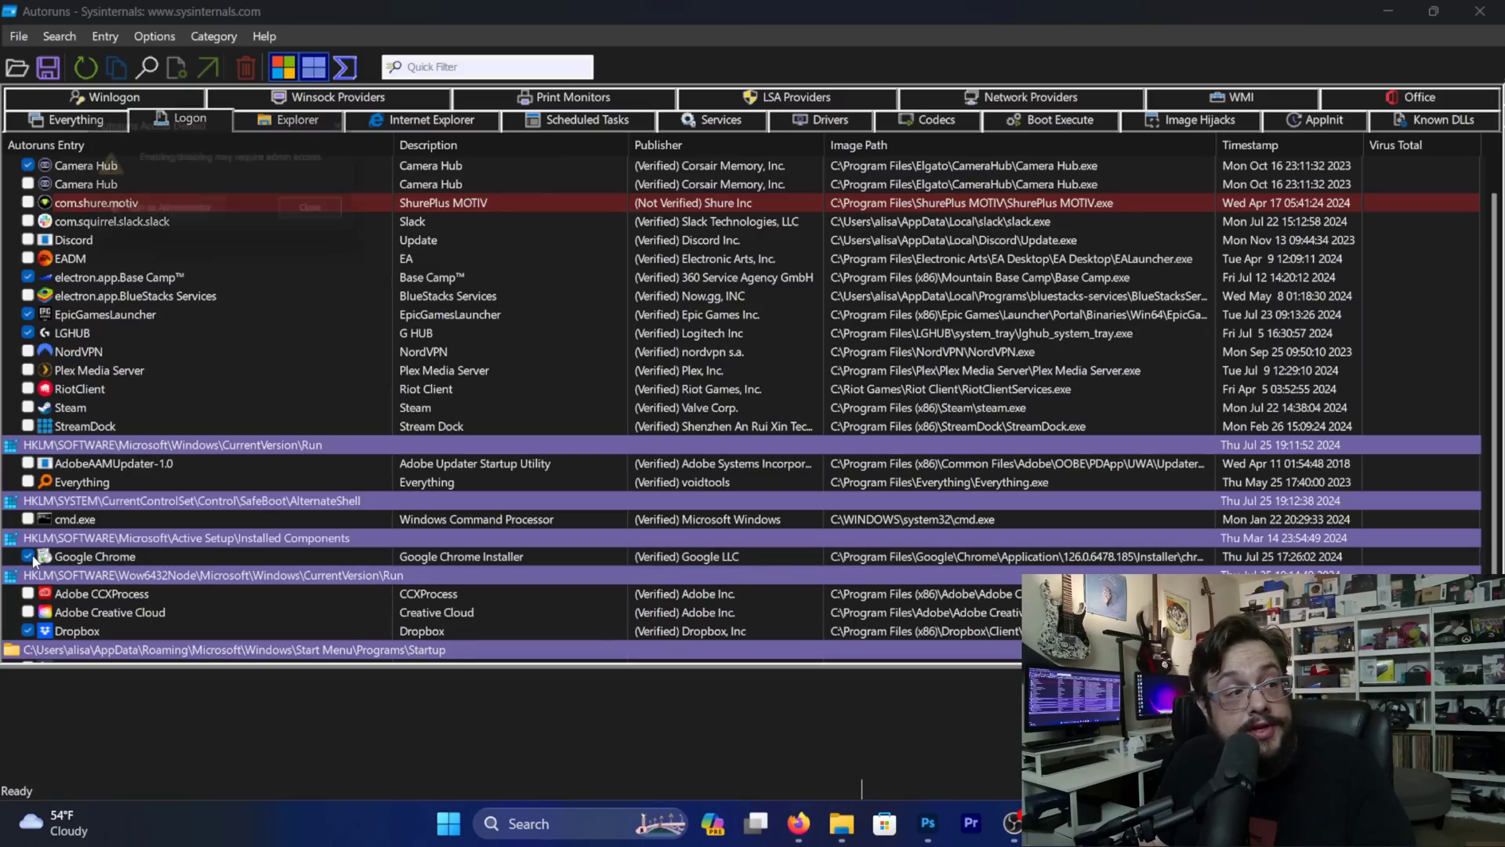
left_click(186, 226)
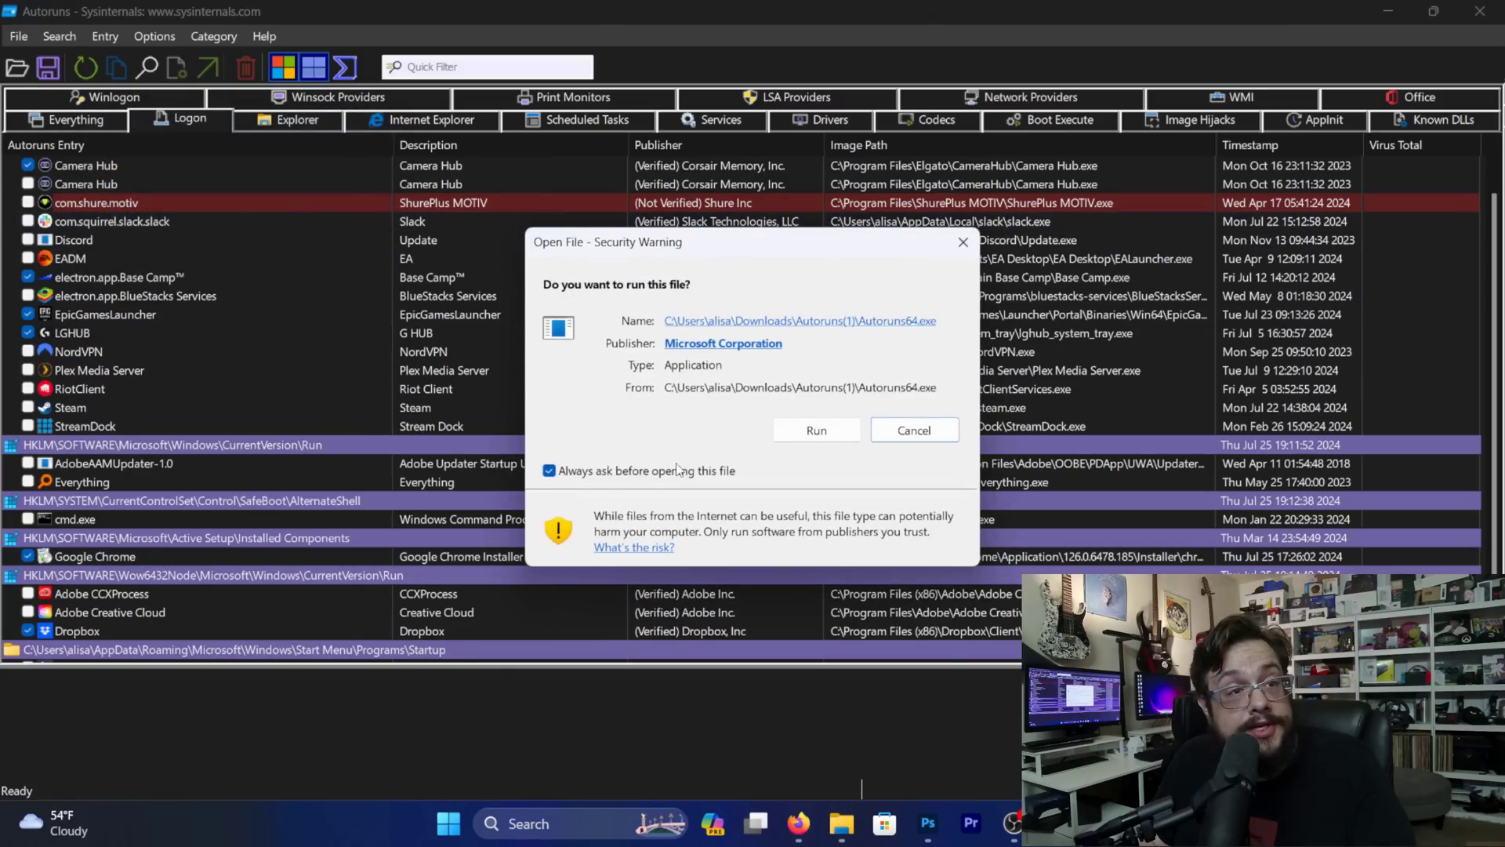
left_click(803, 427)
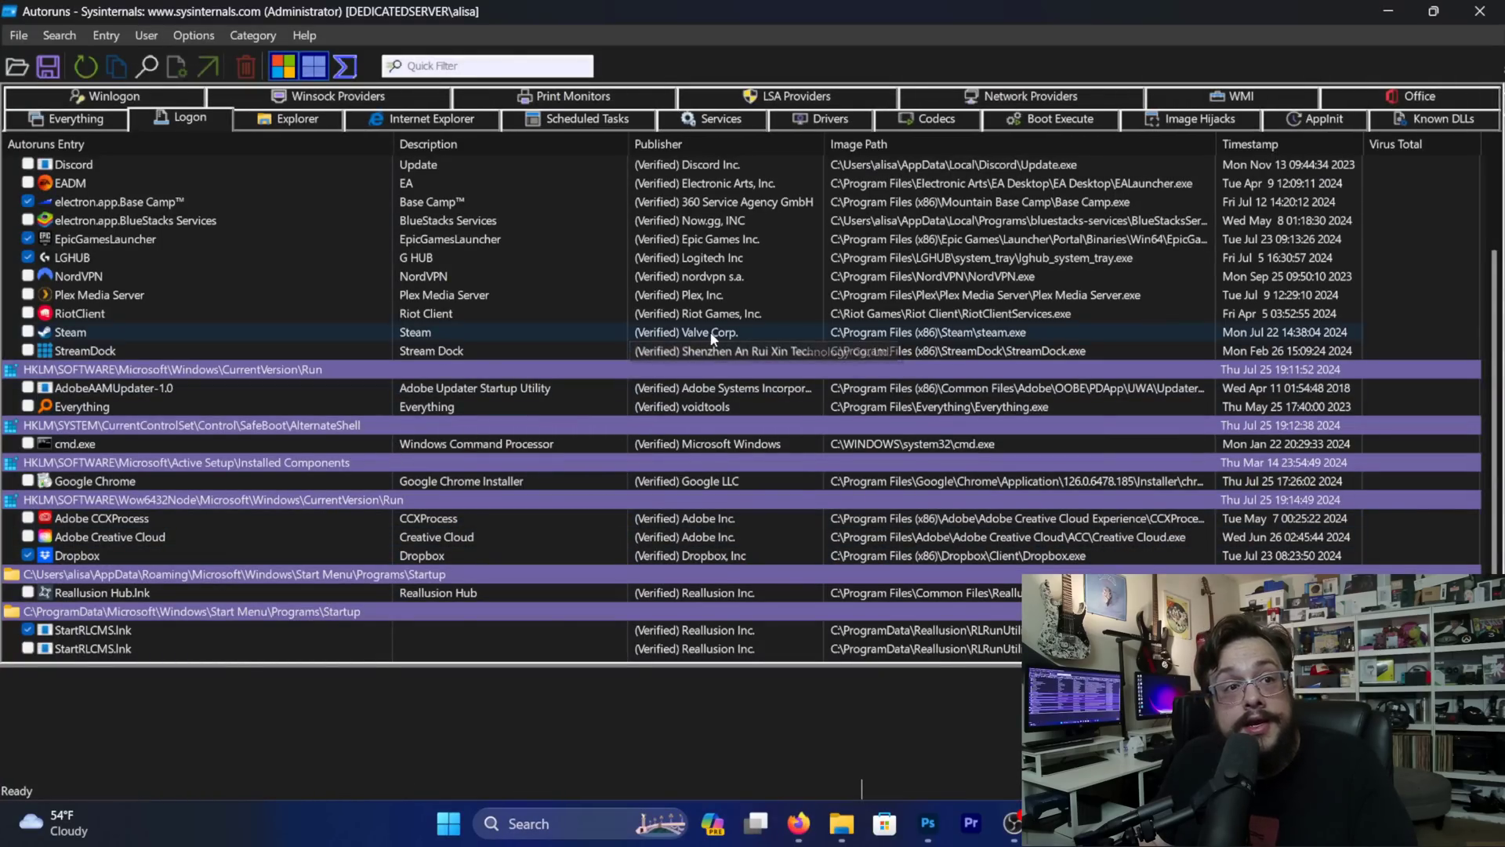
scroll(723, 343, "up", 3)
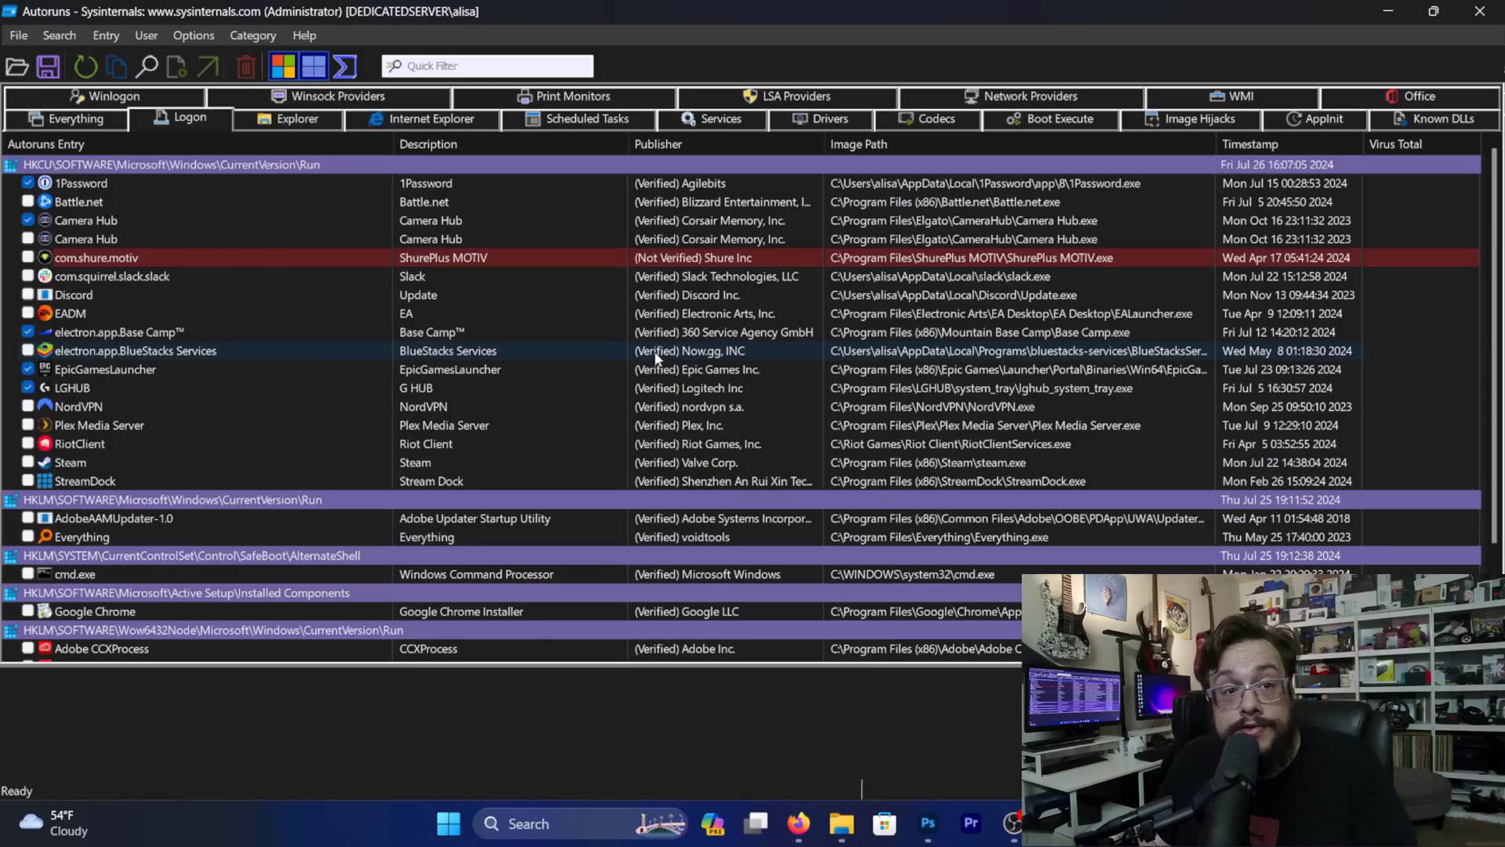